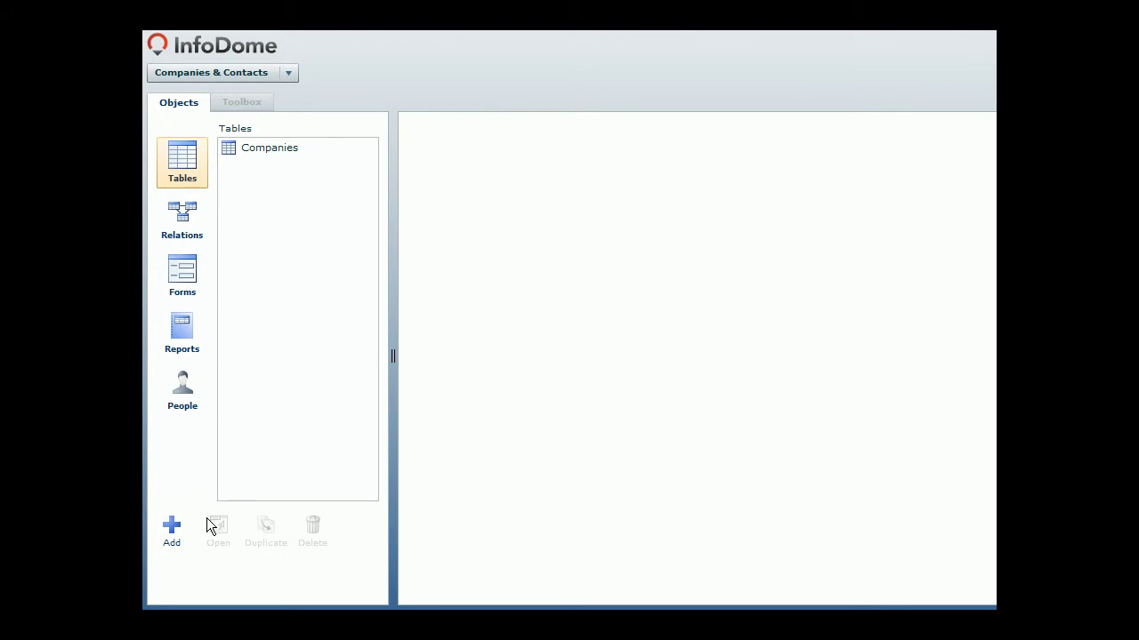
Step: Add a new table named Contacts
click(171, 530)
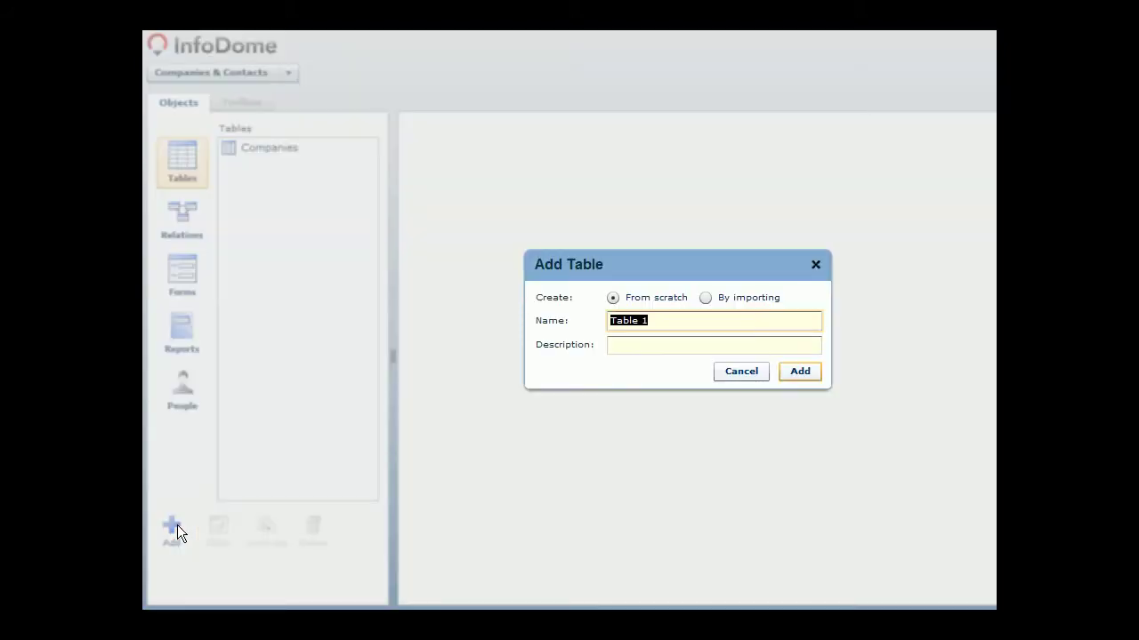
text(Contacts)
key(Return)
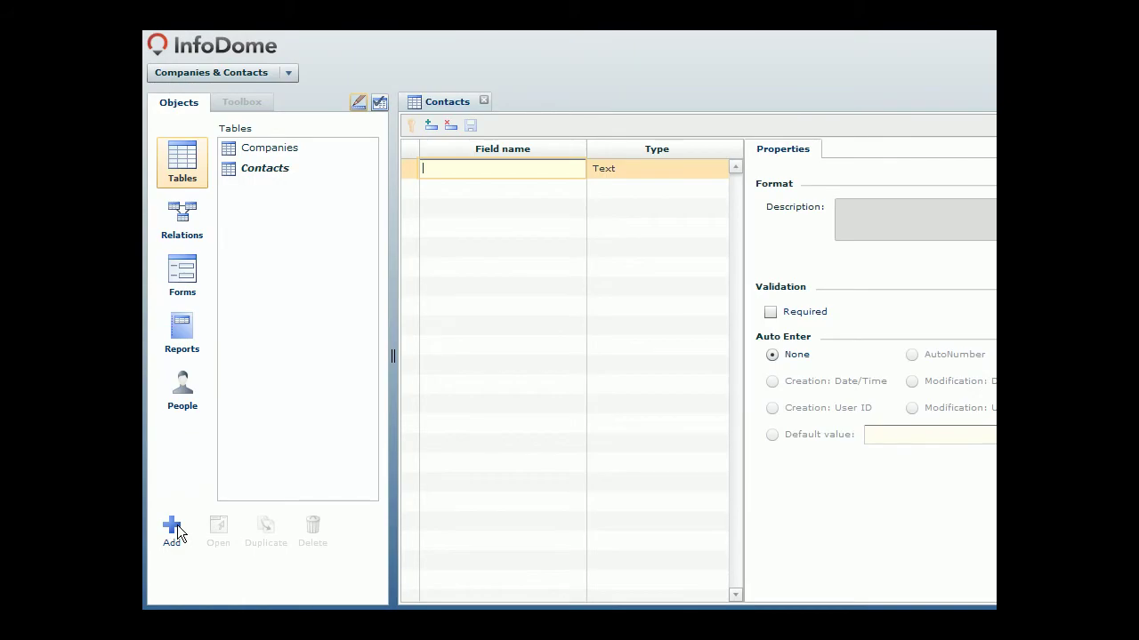
Step: Define text fields Name, Title and Company, save the design, and show the empty records grid
text(Name)
key(Tab)
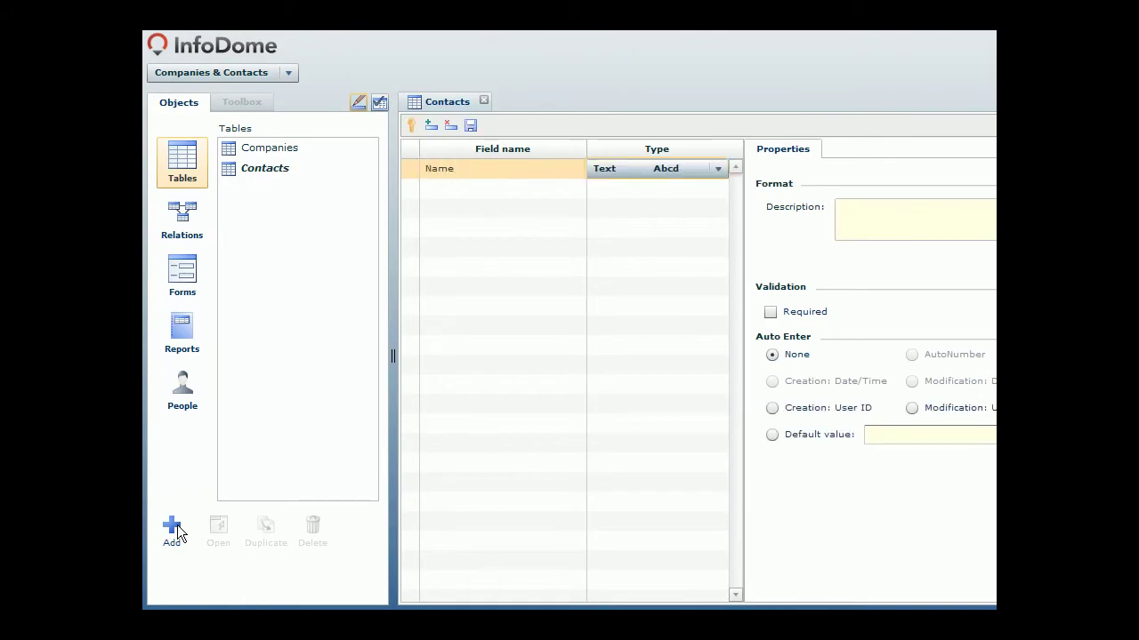
key(Tab)
text(Title)
key(Tab)
key(Tab)
text(C)
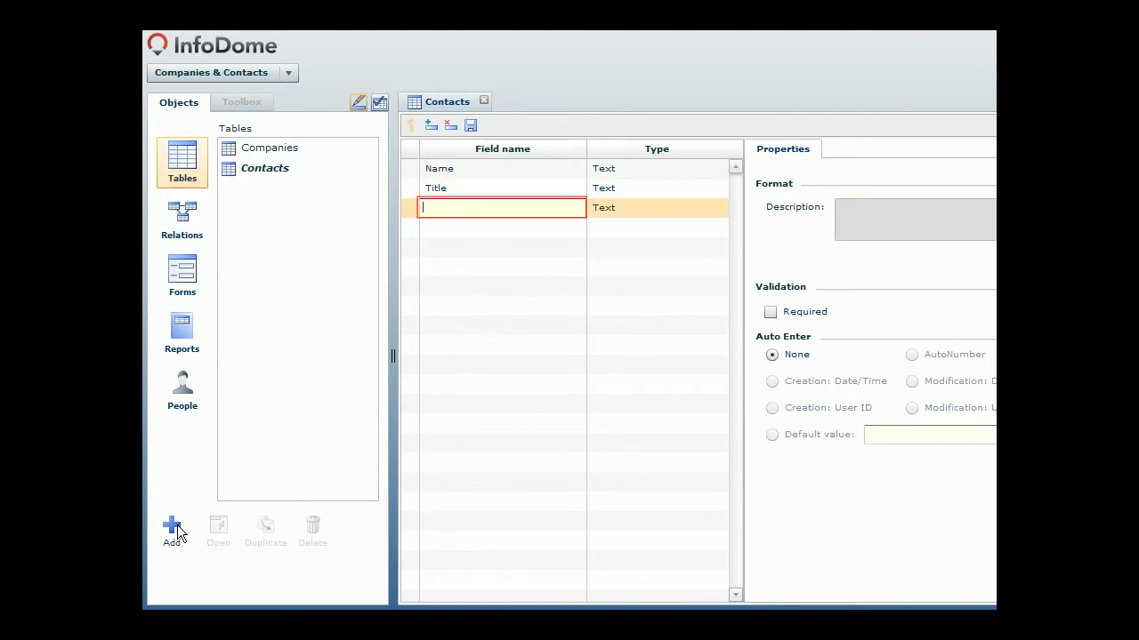
text(ompany)
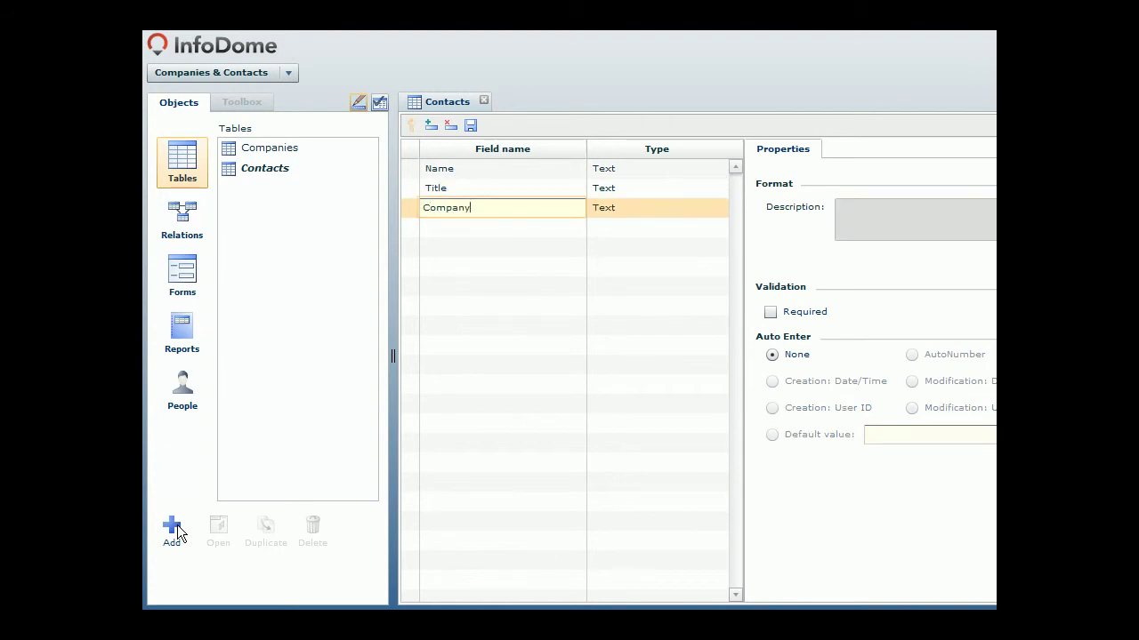
click(470, 126)
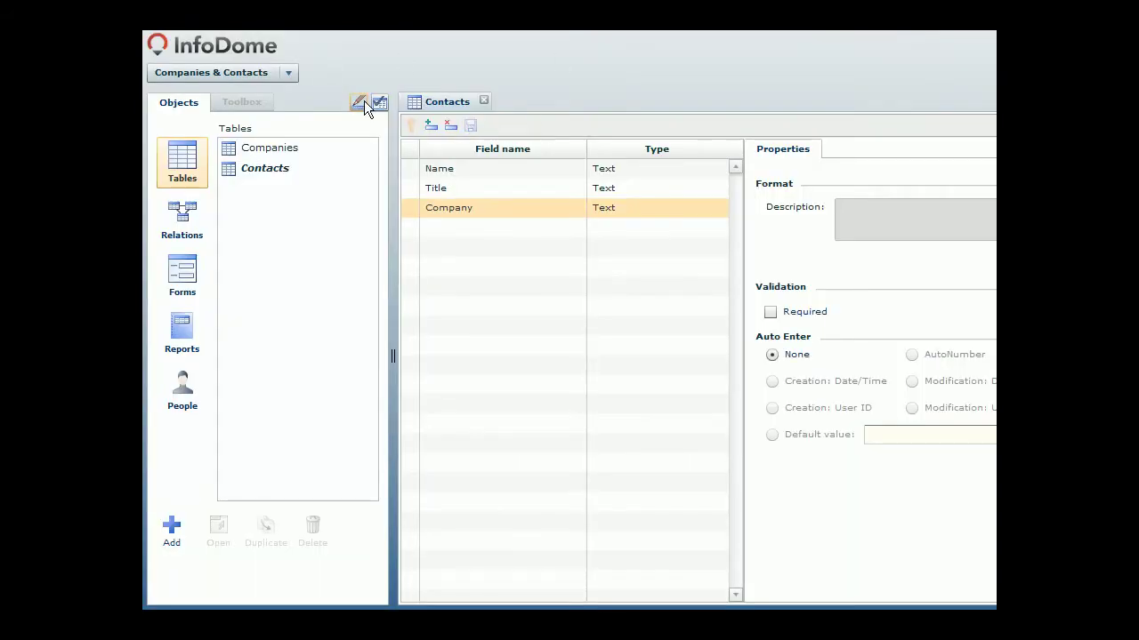
click(378, 101)
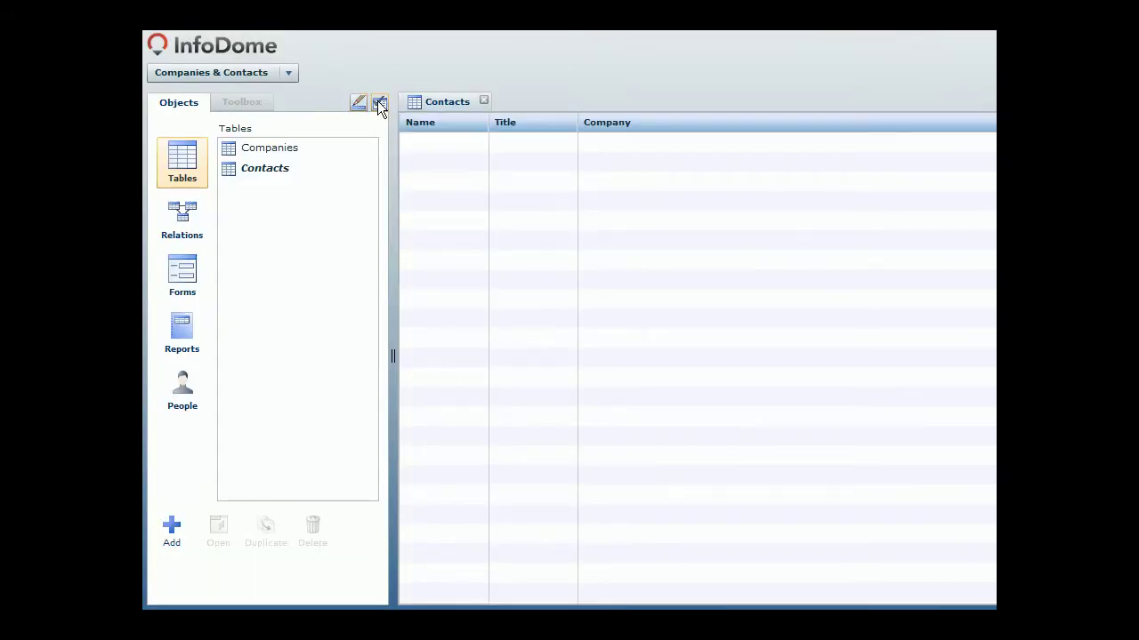
Step: Close the Contacts table and start a new form named Companies Form
click(484, 101)
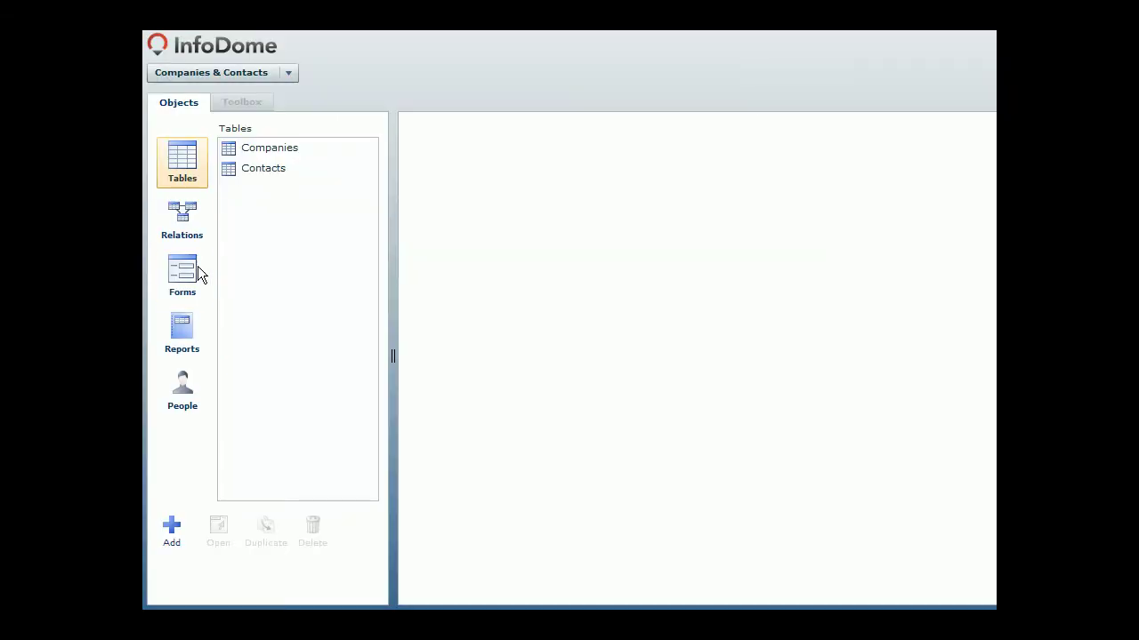
click(190, 278)
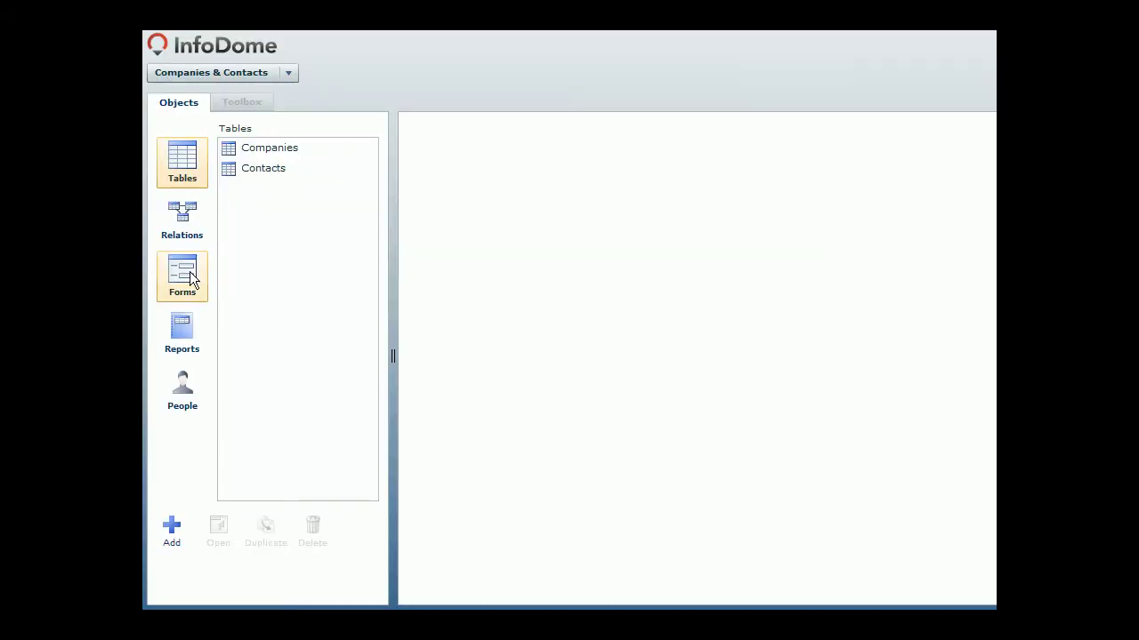
click(175, 529)
text(Companies Form)
key(Return)
Step: Make it a Detail form on the Companies table with all fields placed, then switch to data view
click(196, 253)
click(269, 330)
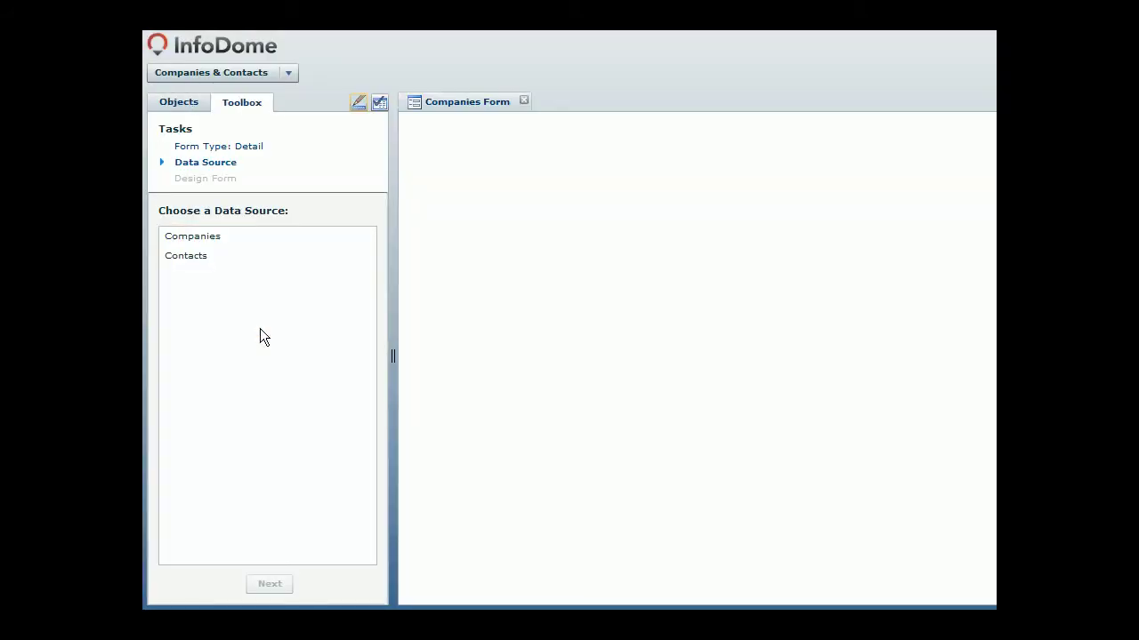
click(266, 238)
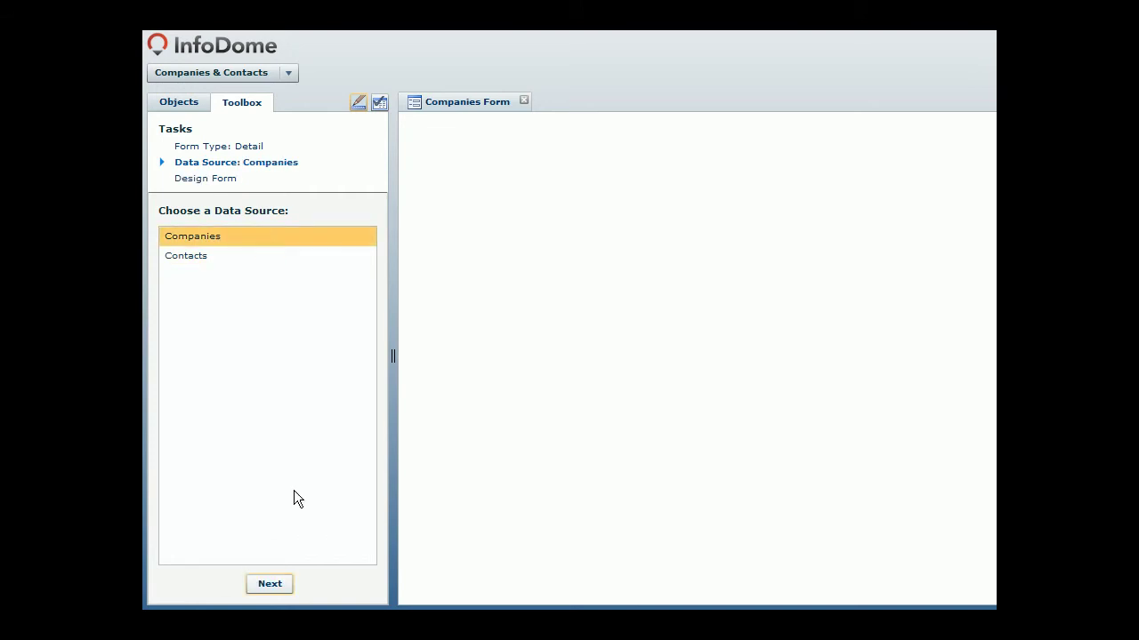
click(270, 584)
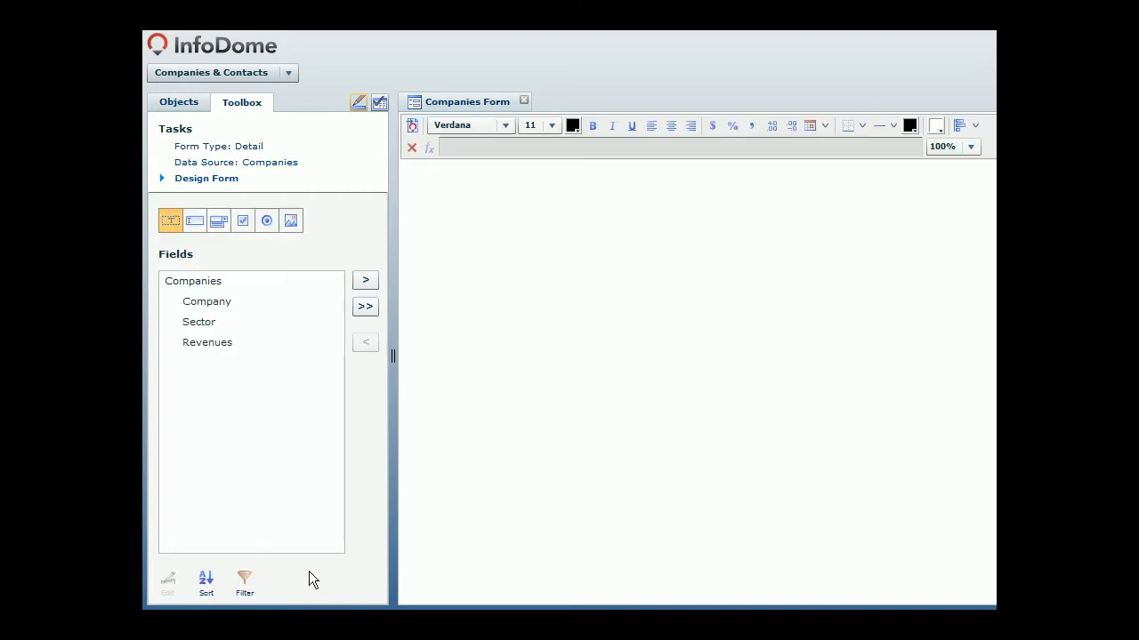
click(366, 308)
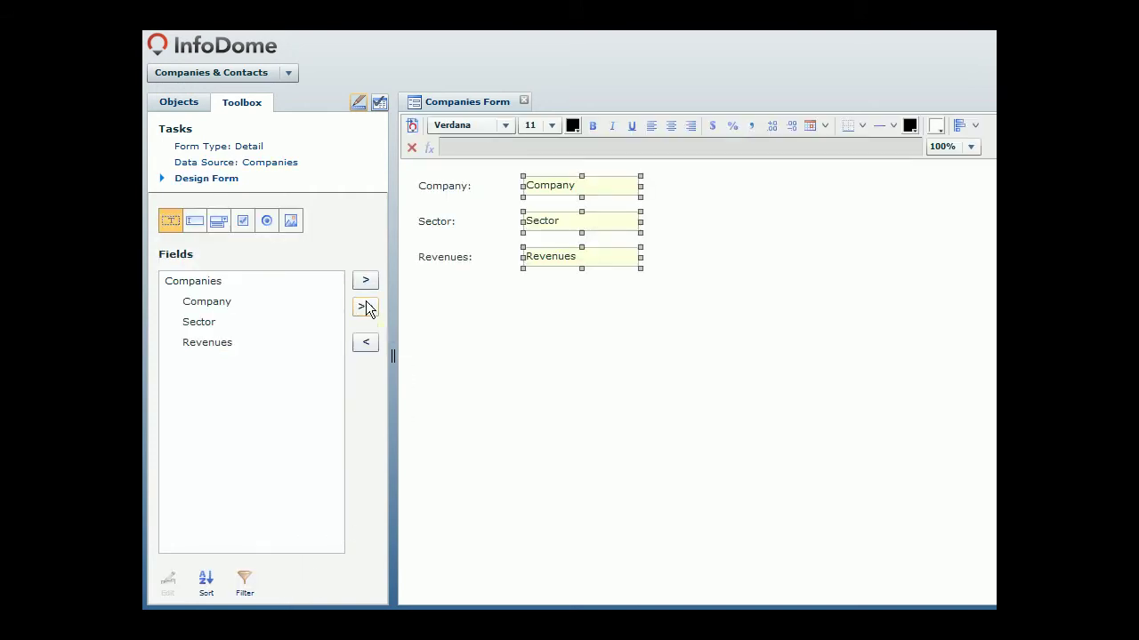
drag(418, 286, 575, 198)
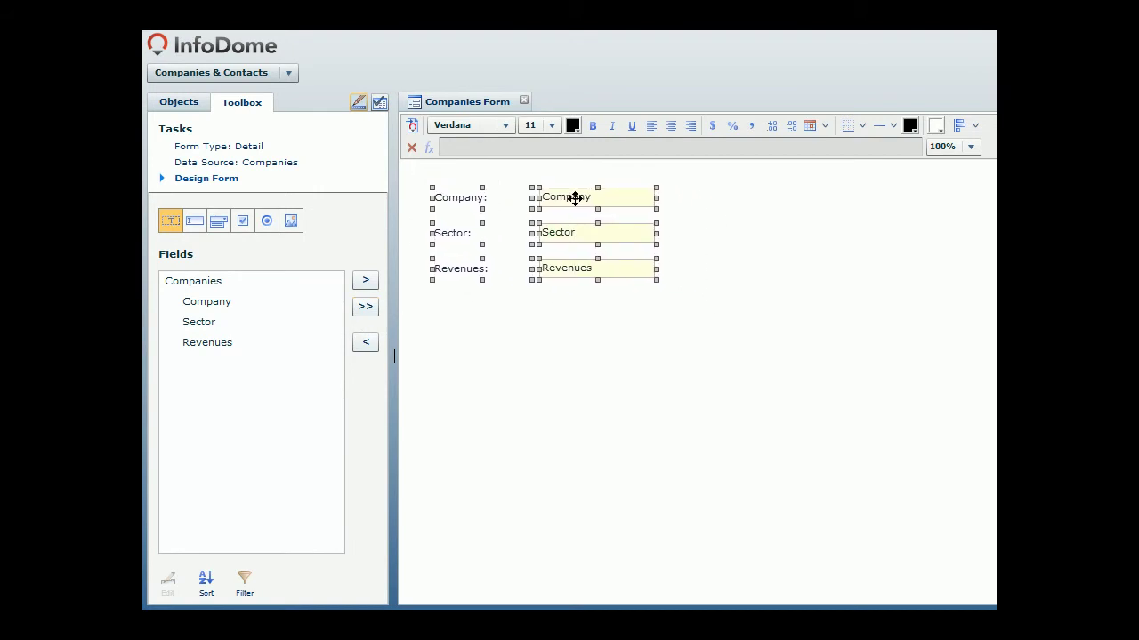
click(379, 102)
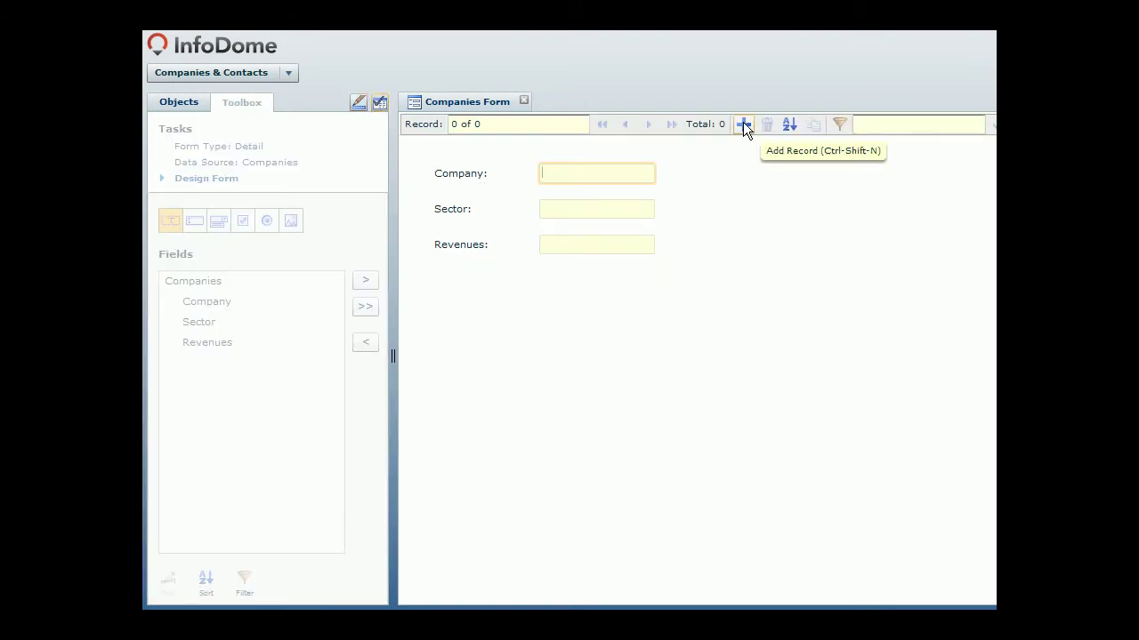
Step: Add records IBM / Business / 104, Amazon / Consumer / 19 and Dell / Business / 61
click(743, 125)
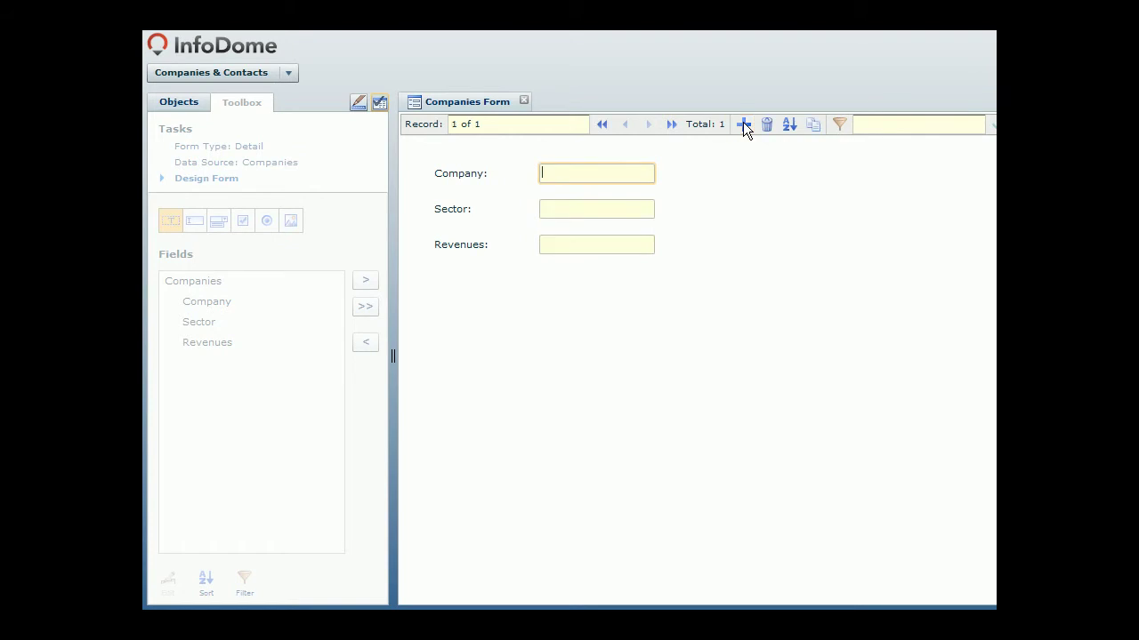
text(IBM)
key(Tab)
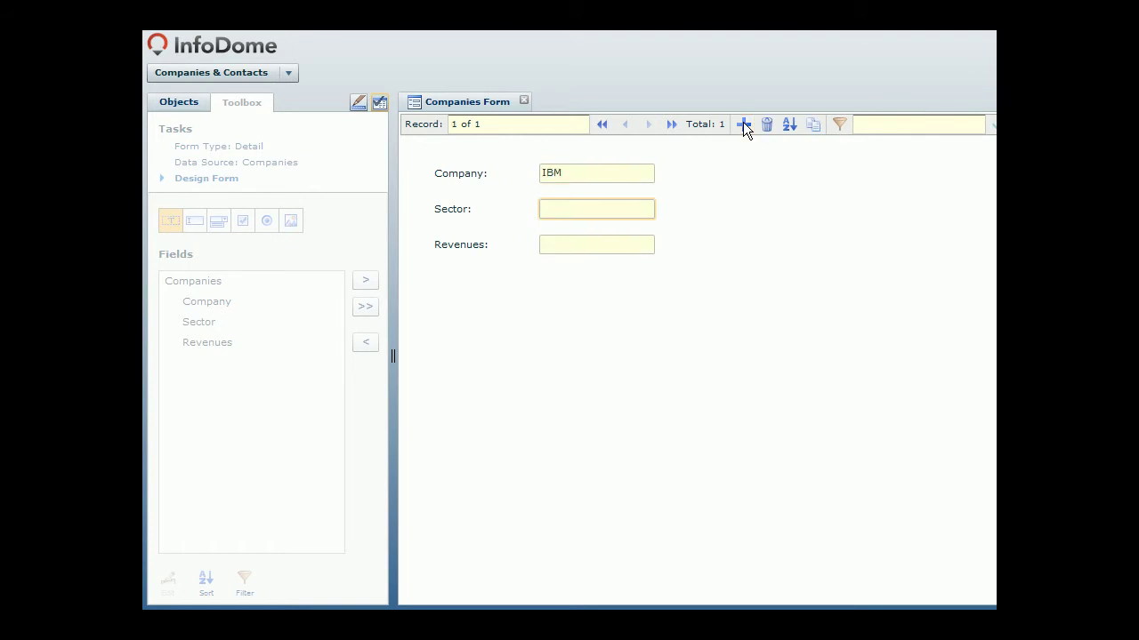
text(Business)
key(Tab)
text(104)
click(743, 125)
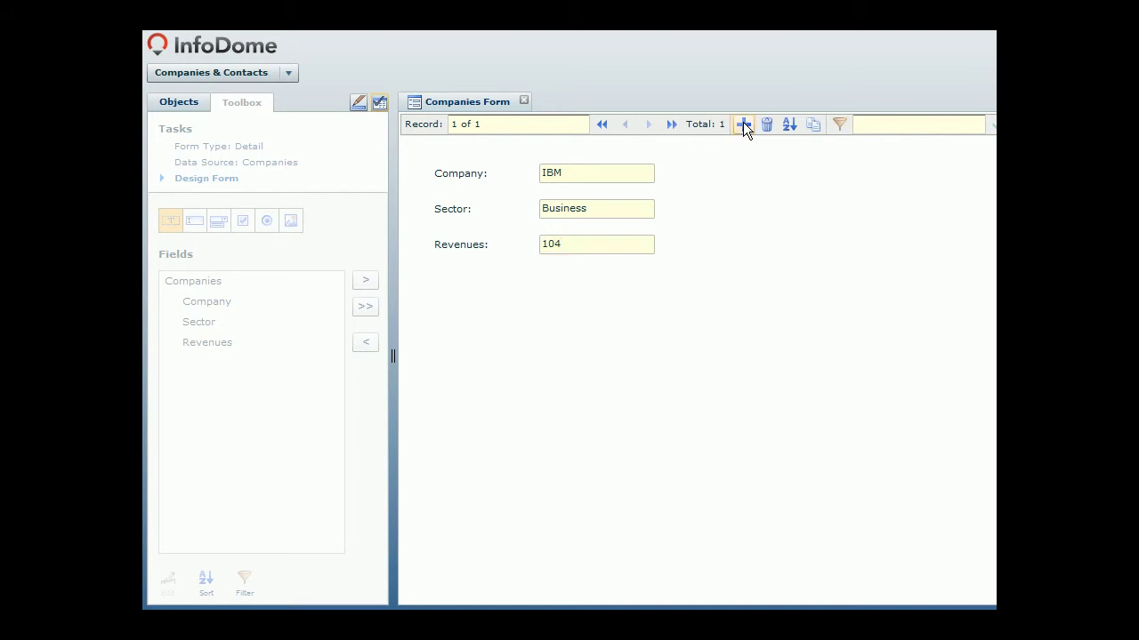
text(Amazon)
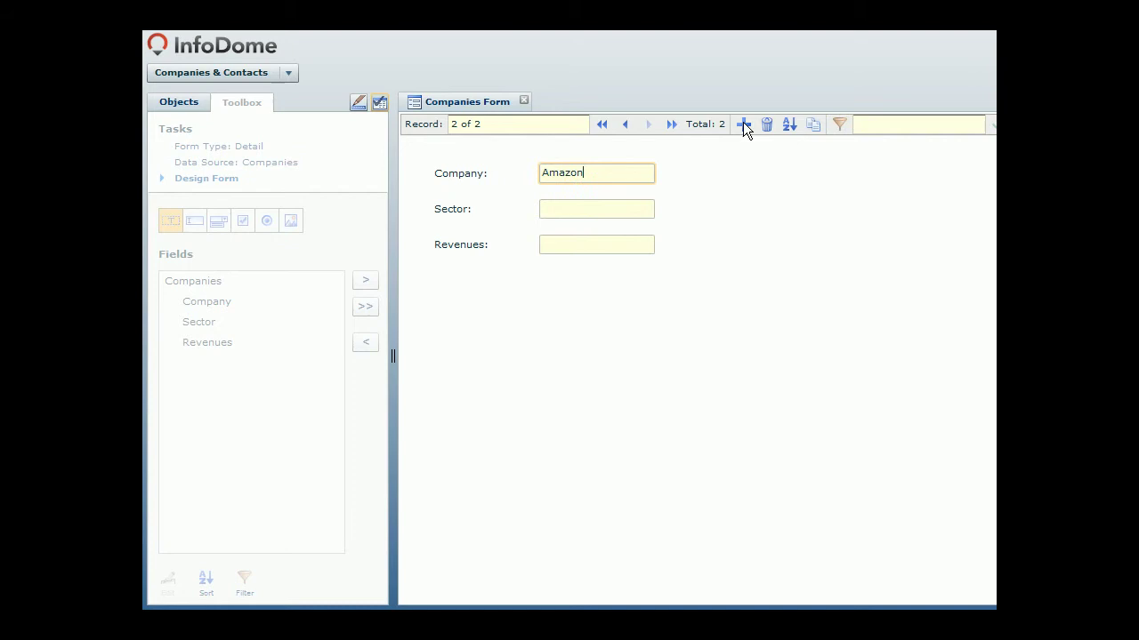
key(Tab)
text(Consumer)
key(Tab)
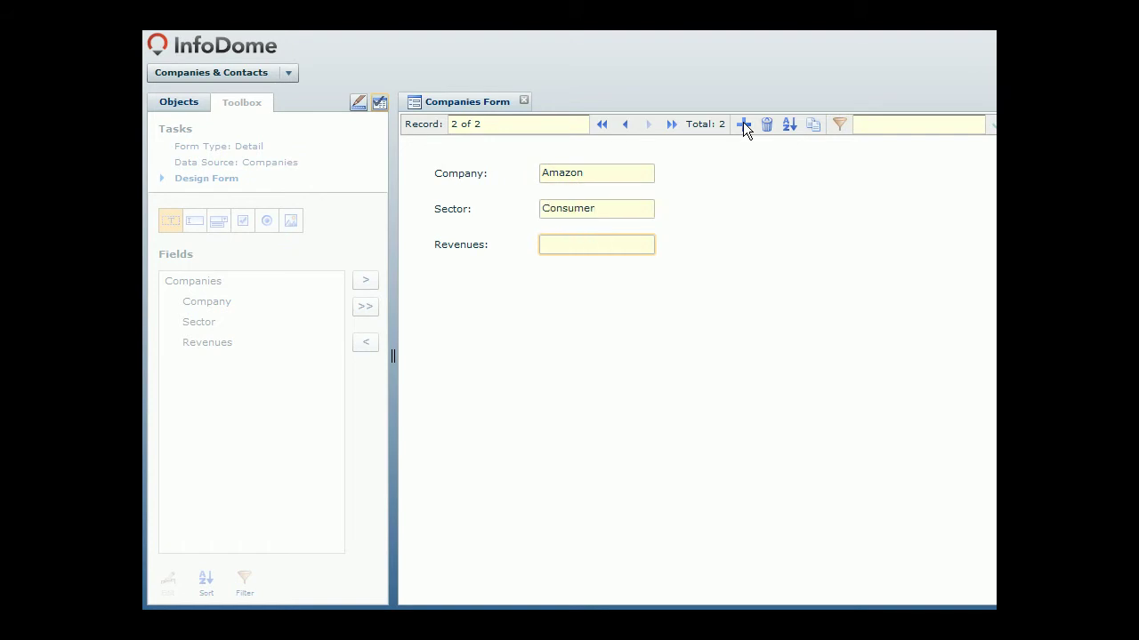
text(19)
click(743, 124)
text(Dell)
key(Tab)
text(Business)
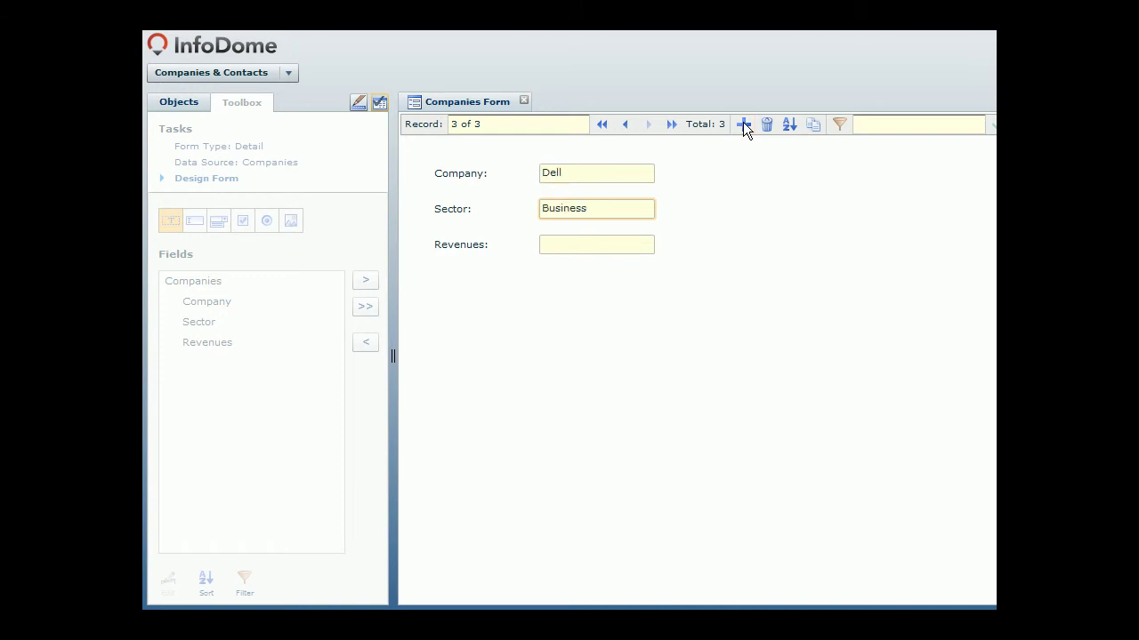
key(Tab)
text(61)
click(745, 176)
Step: Close Companies Form and create Contacts Form as a Detail form on the Contacts table
click(524, 102)
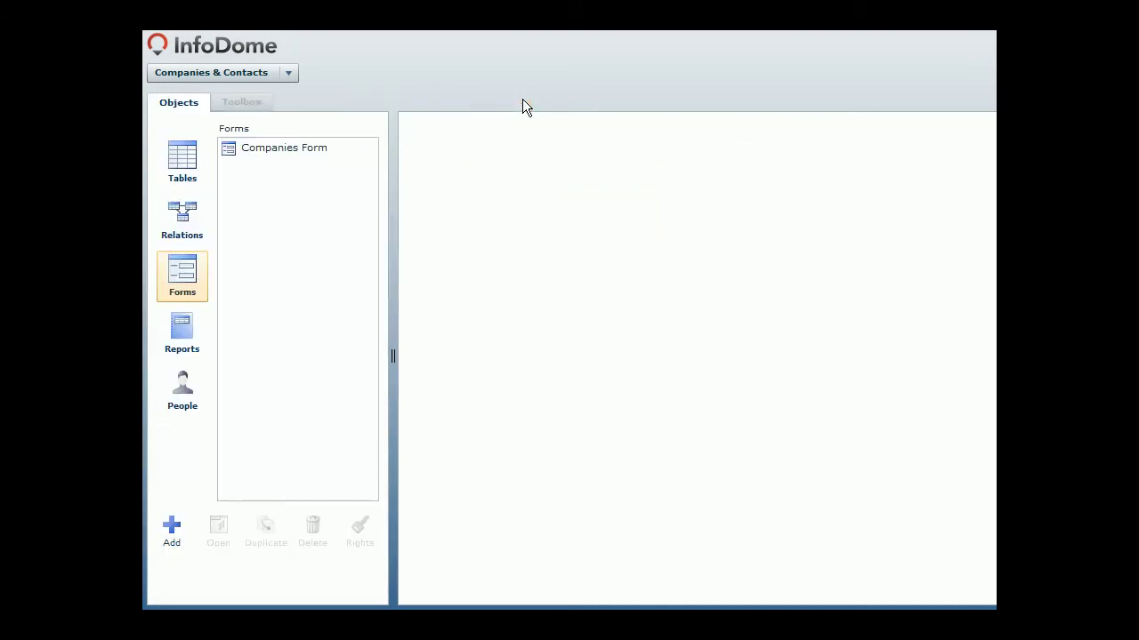
click(172, 539)
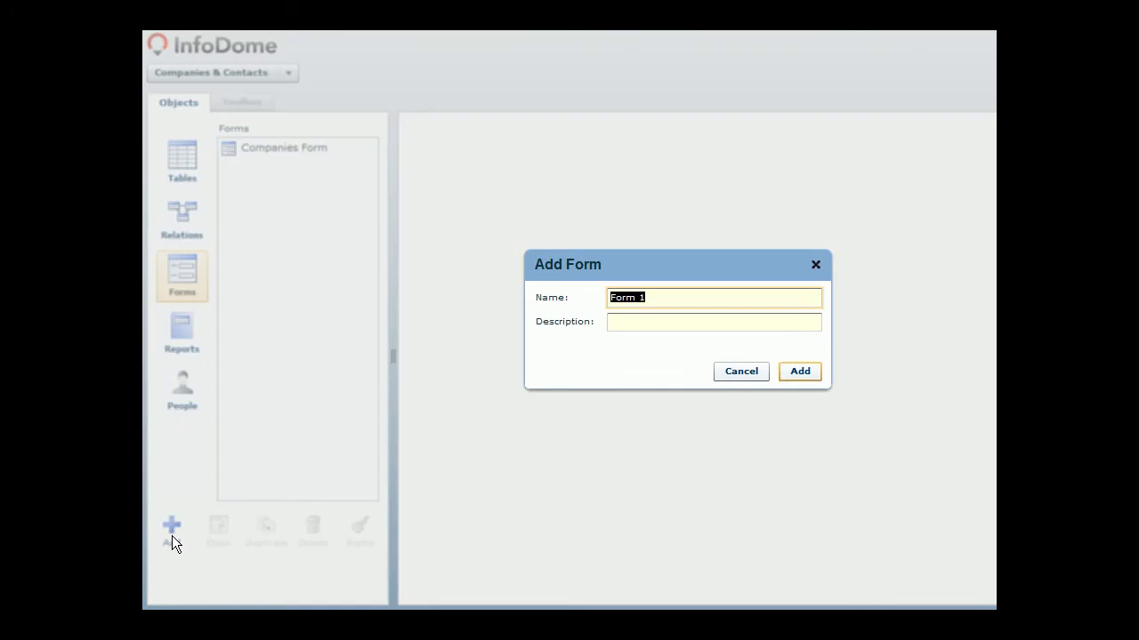
text(Contacts Form)
key(Return)
click(192, 265)
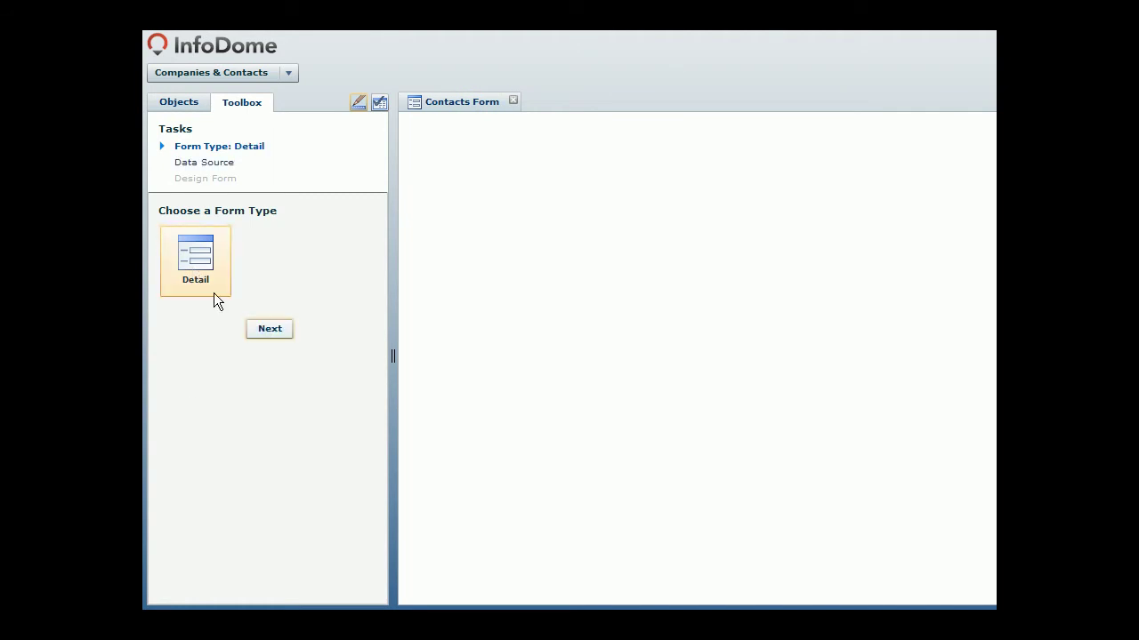
click(267, 329)
click(213, 256)
click(270, 584)
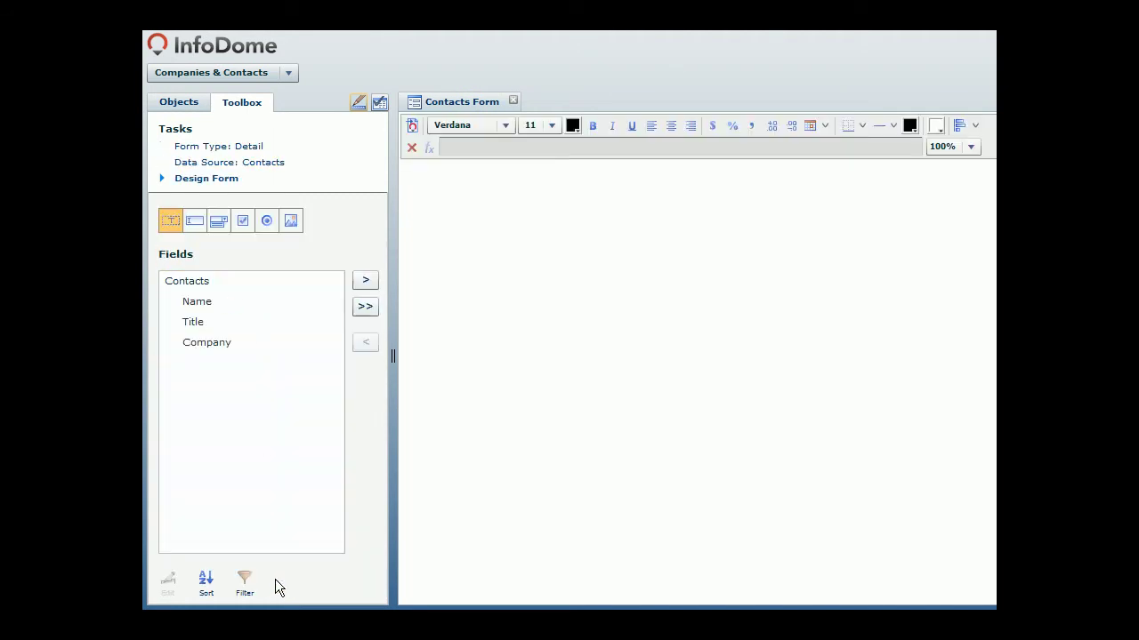
Step: Place Name, Title and Company on the form, left-align their textboxes, and switch to data entry
drag(215, 302, 477, 194)
drag(238, 322, 501, 238)
drag(189, 343, 456, 282)
drag(581, 354, 568, 186)
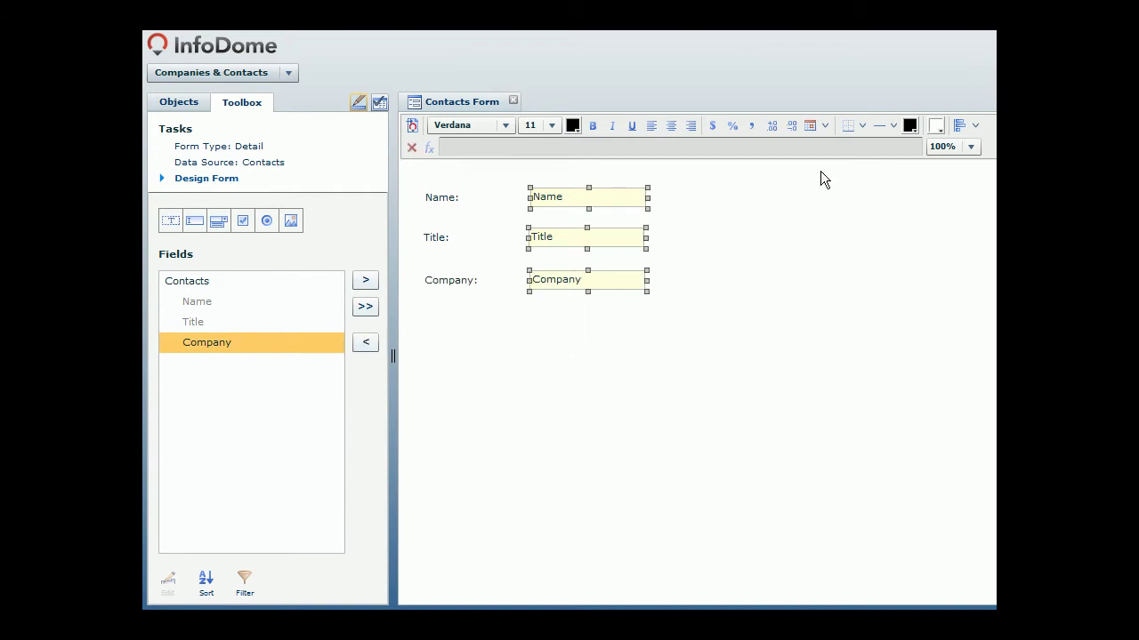
click(958, 126)
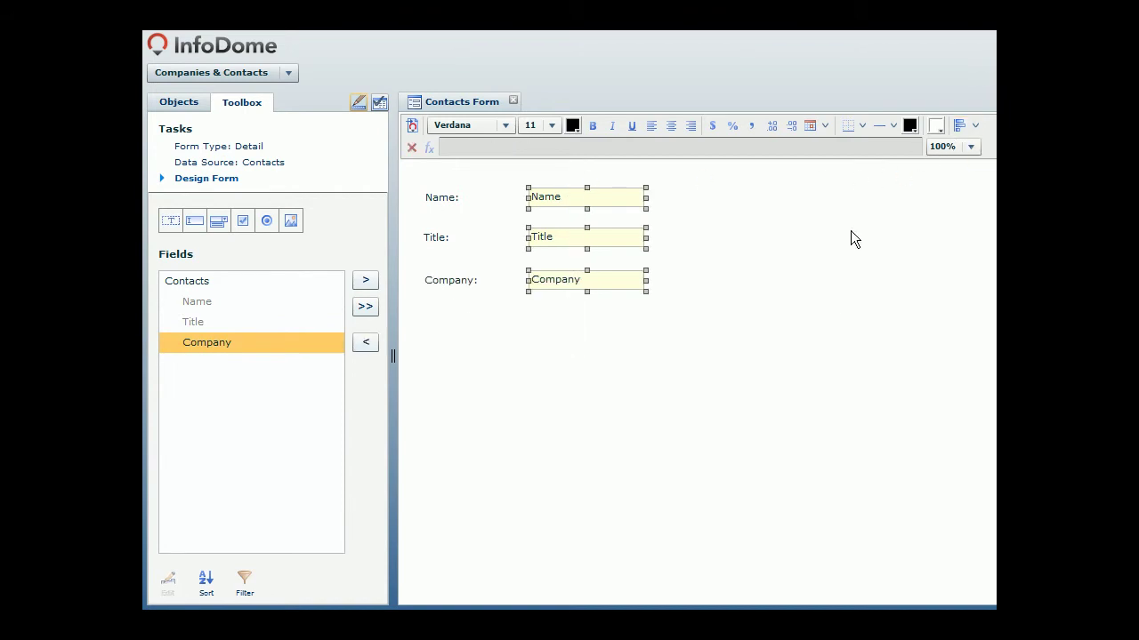
click(379, 103)
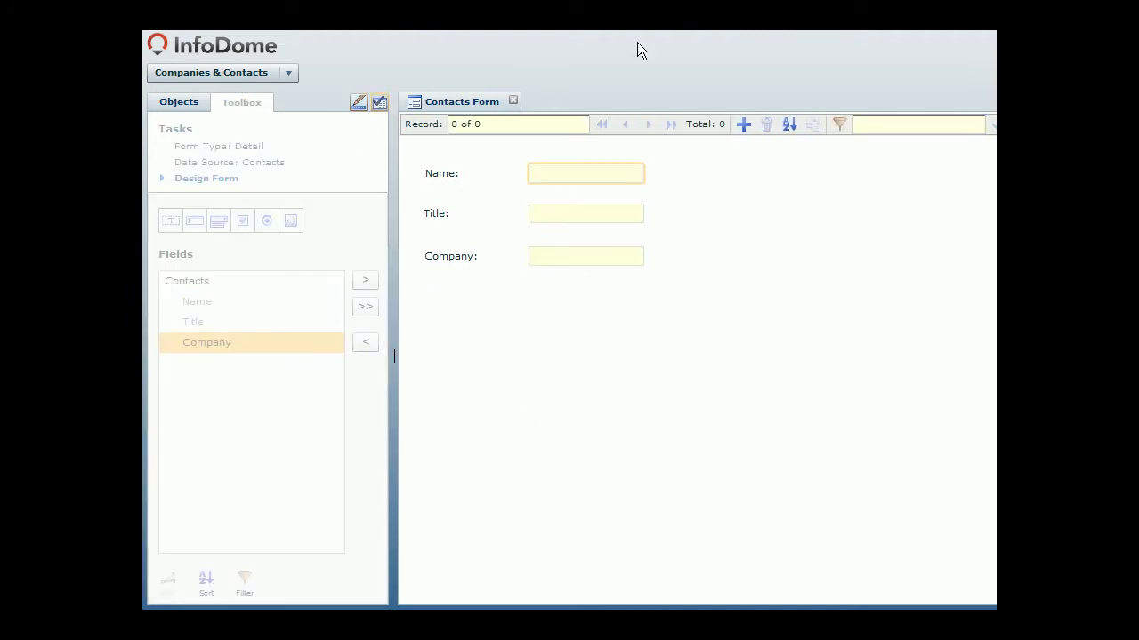
Step: Enter each company's CEO name with title CEO for IBM, Amazon and Dell, then close the form
click(743, 124)
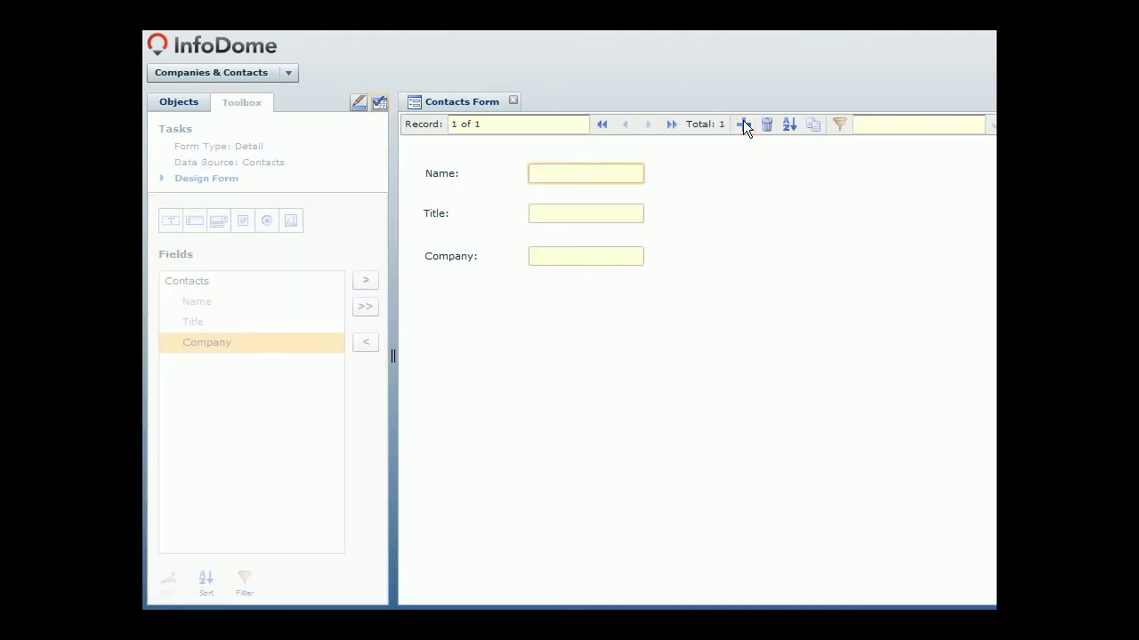
text(Sam Palmisano)
key(Tab)
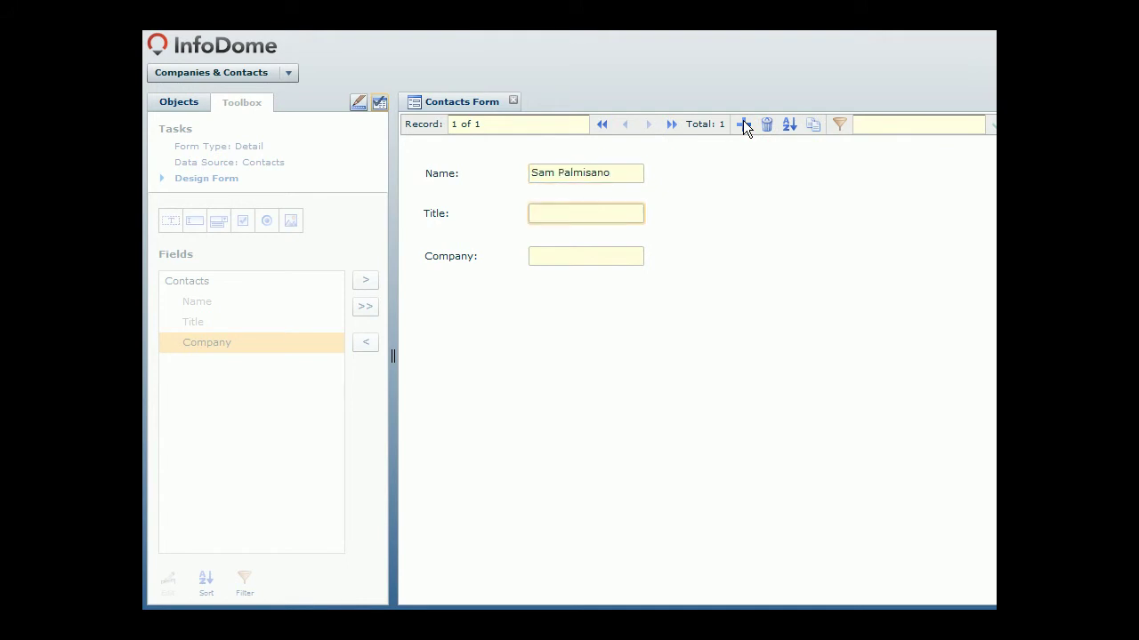
text(CEO)
key(Tab)
text(IBM)
click(743, 125)
text(Je)
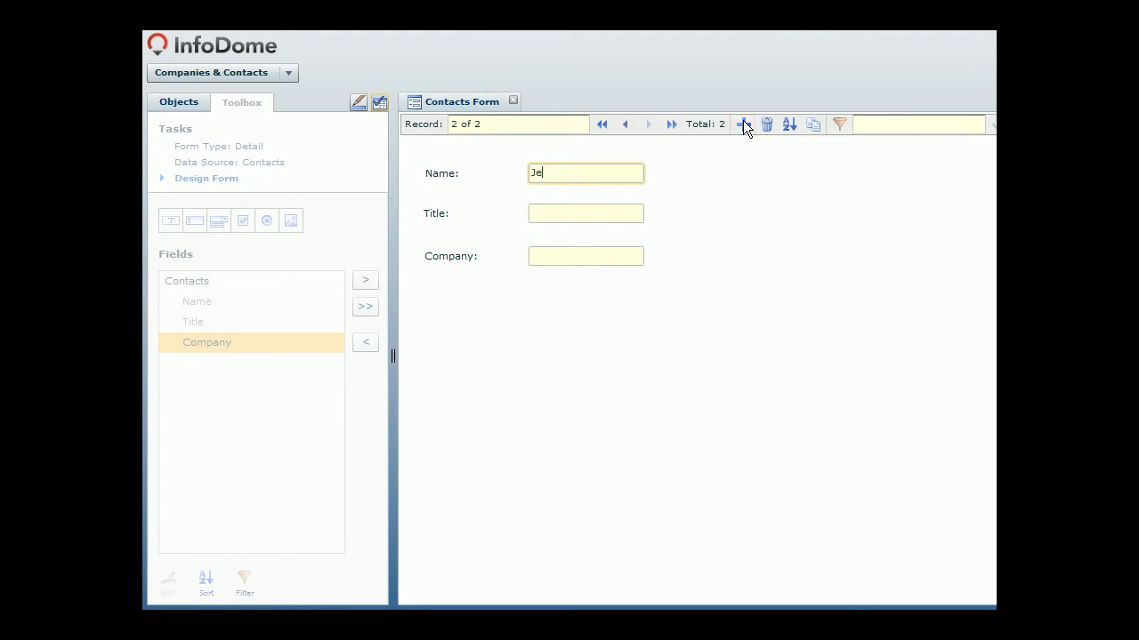
text(ff Bezos)
key(Tab)
text(CEO)
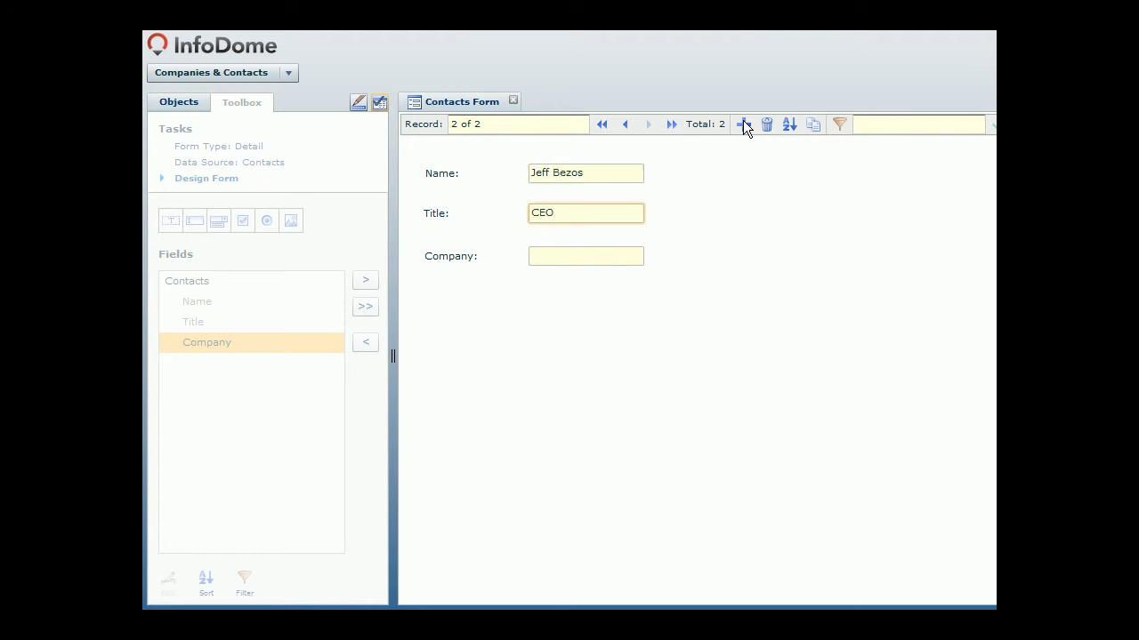
key(Tab)
text(Amazon)
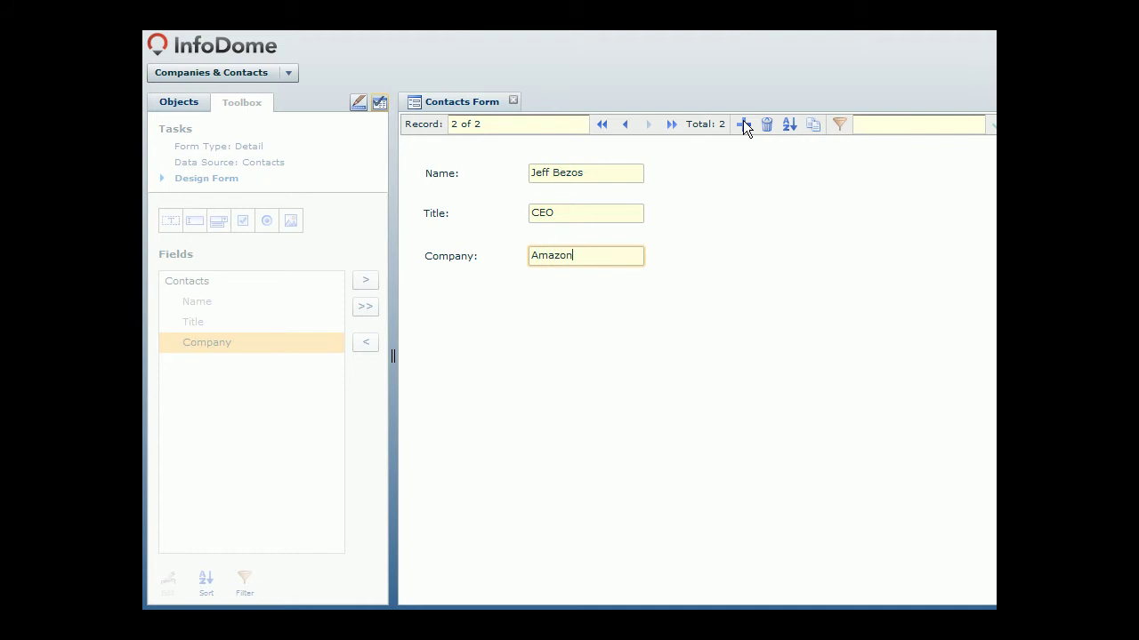
click(743, 124)
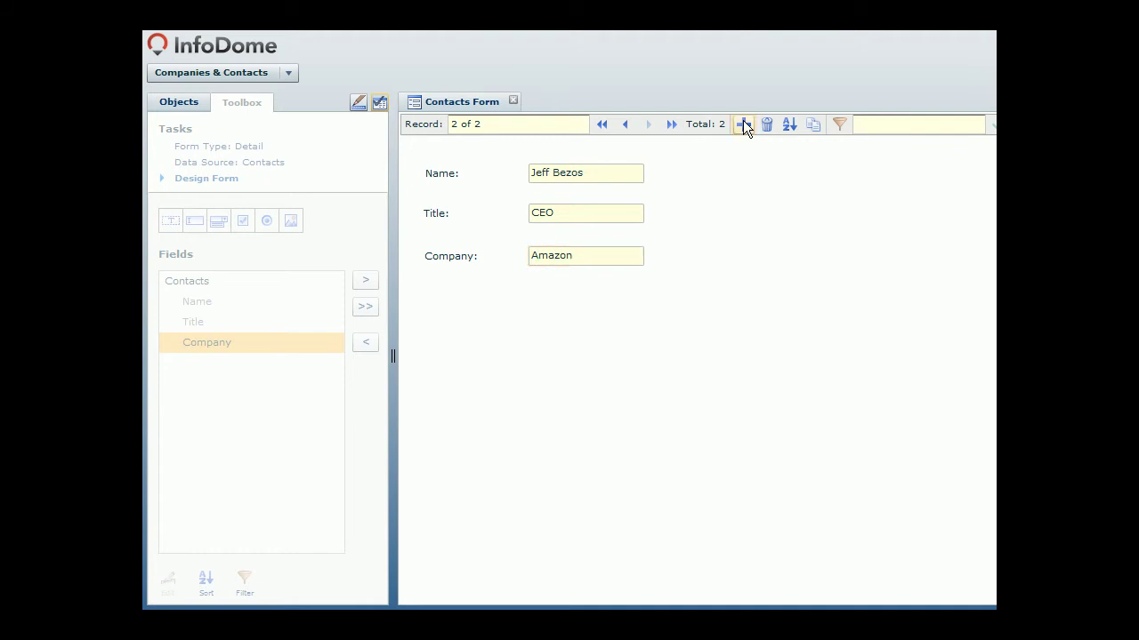
text(Micha)
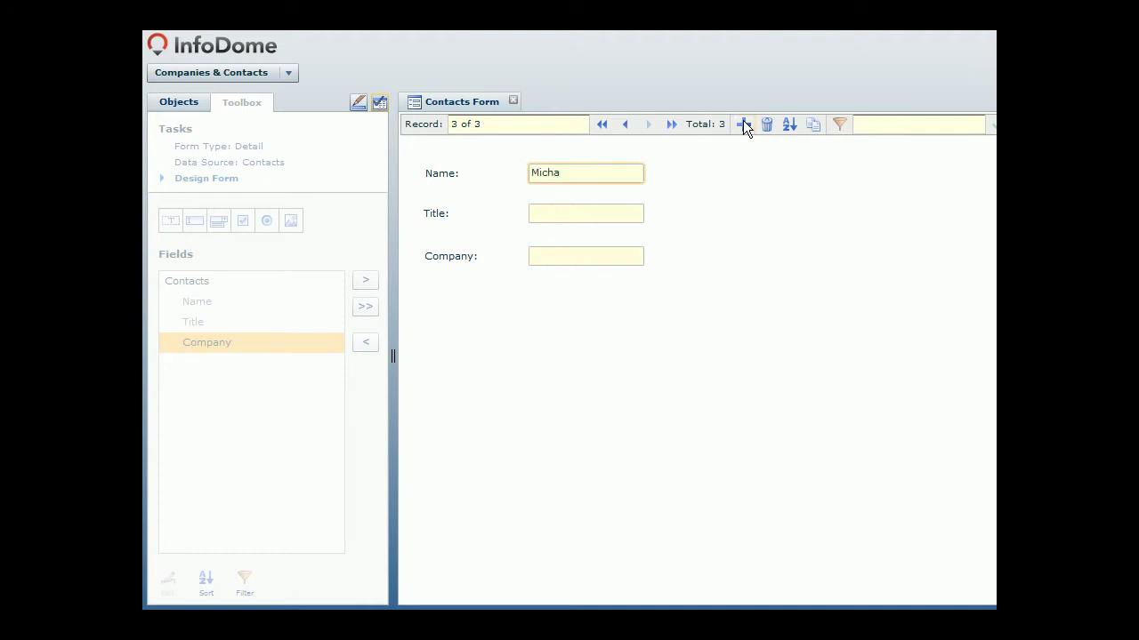
text(el Dell)
key(Tab)
text(CEO)
key(Tab)
text(Dell)
click(745, 186)
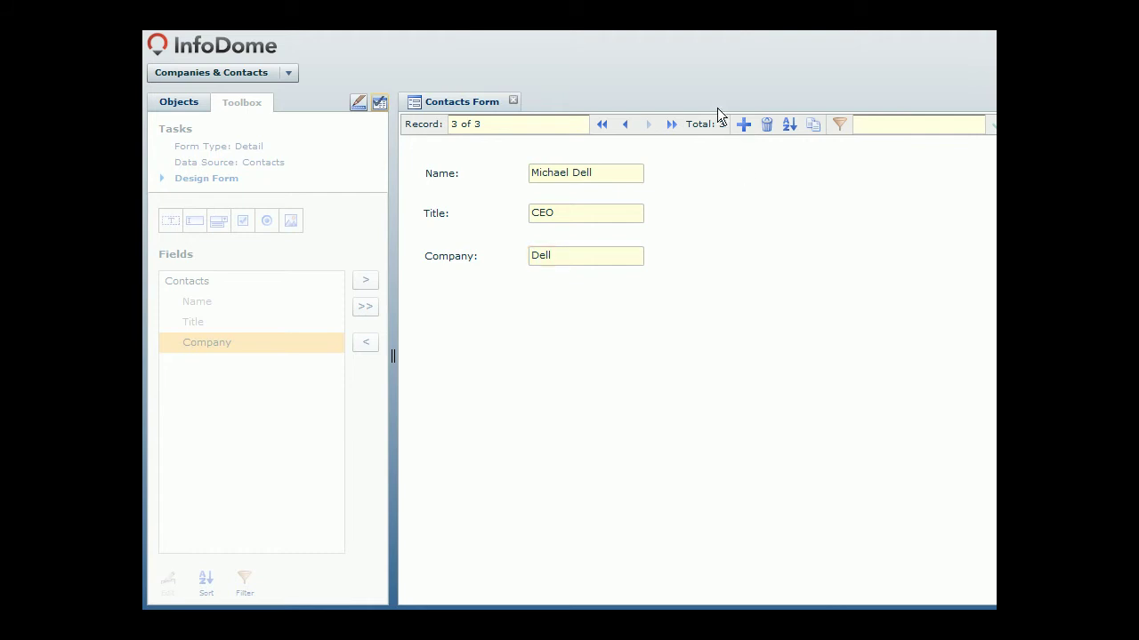
click(514, 100)
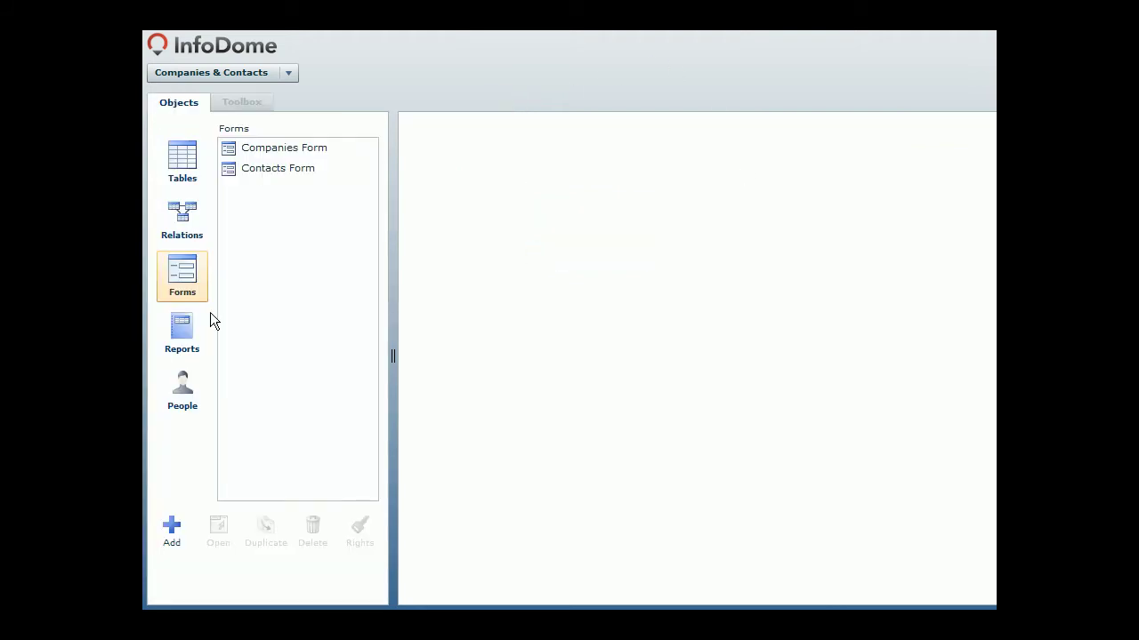
Step: From the Reports list, add a new report named Companies Report
click(189, 331)
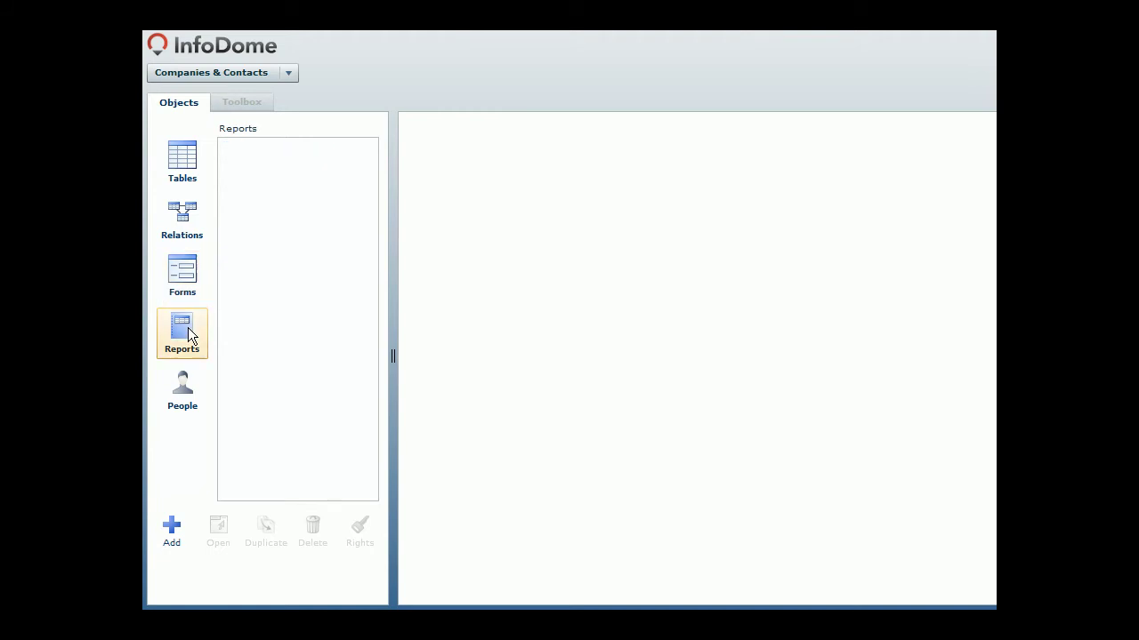
click(171, 526)
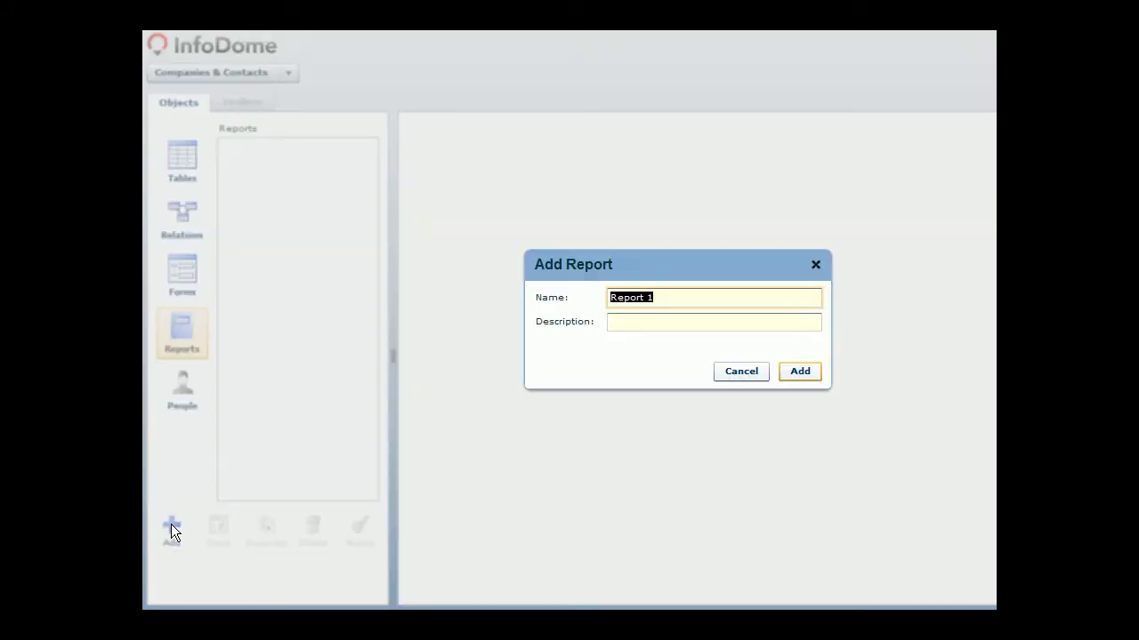
text(Companies Report)
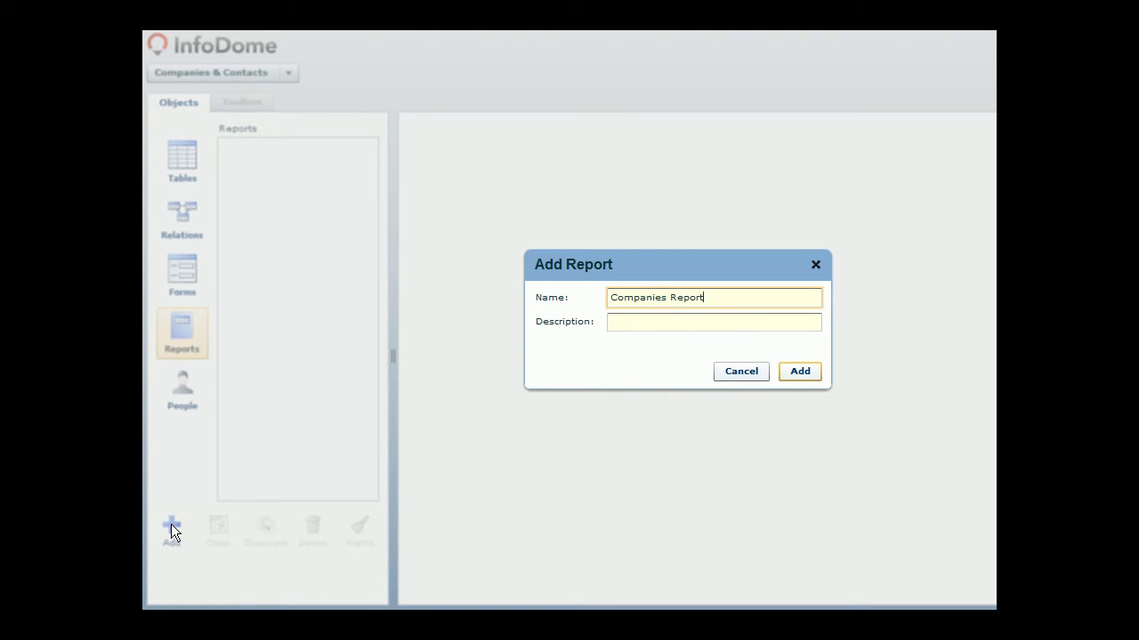
key(Return)
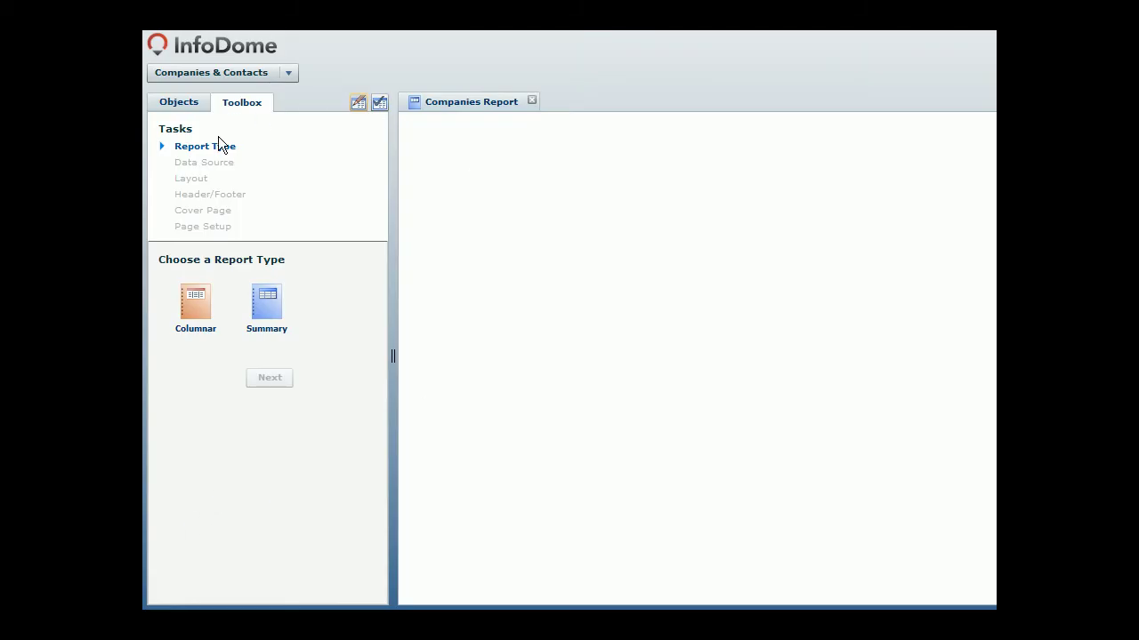
Step: Make a columnar report on Companies with Company, Sector and Revenues columns, then show Relations
click(195, 300)
click(264, 377)
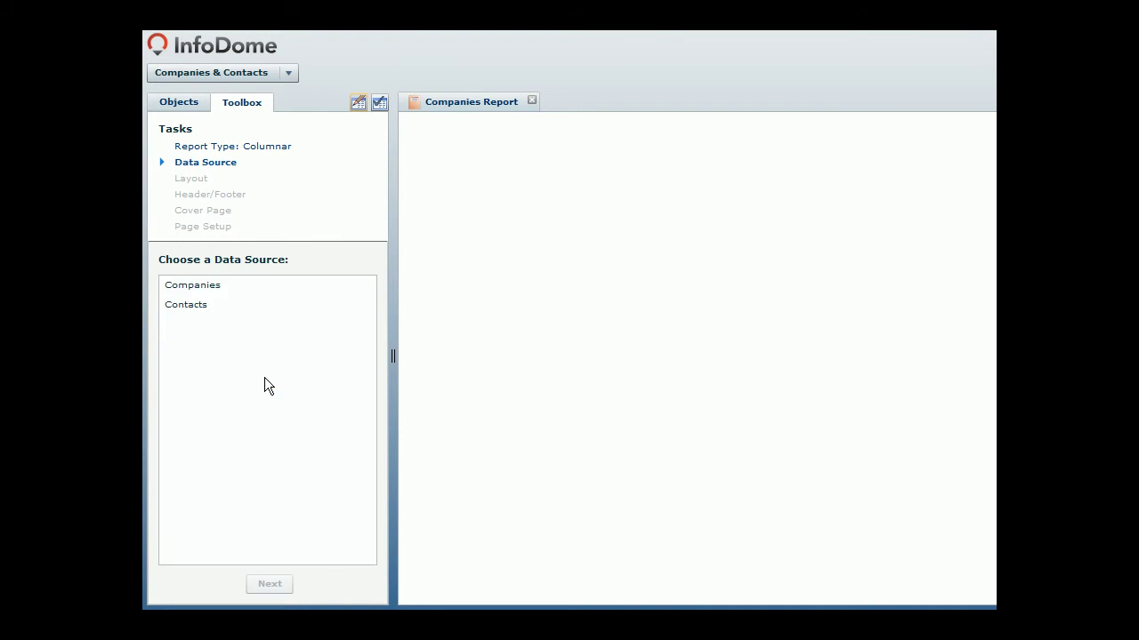
click(260, 284)
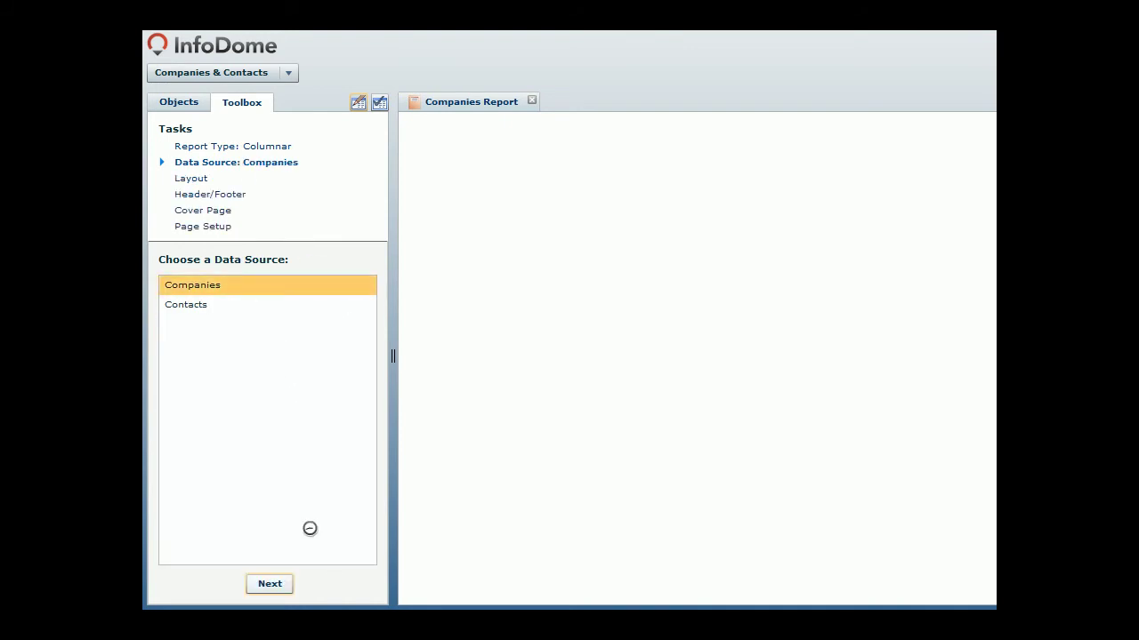
click(270, 585)
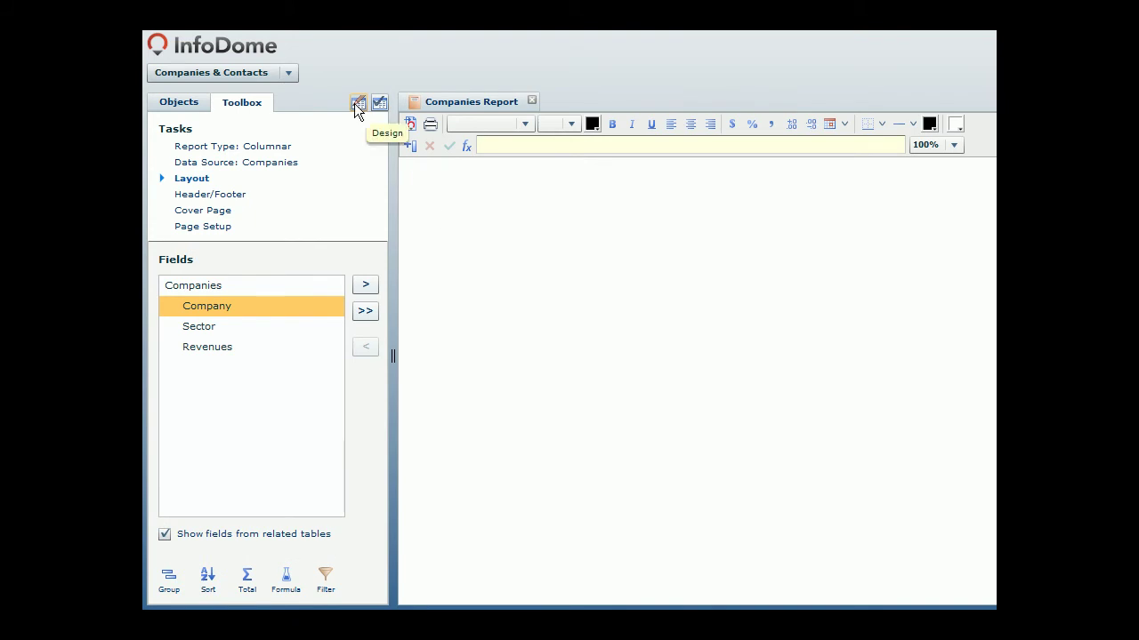
drag(265, 302, 509, 222)
drag(262, 332, 528, 223)
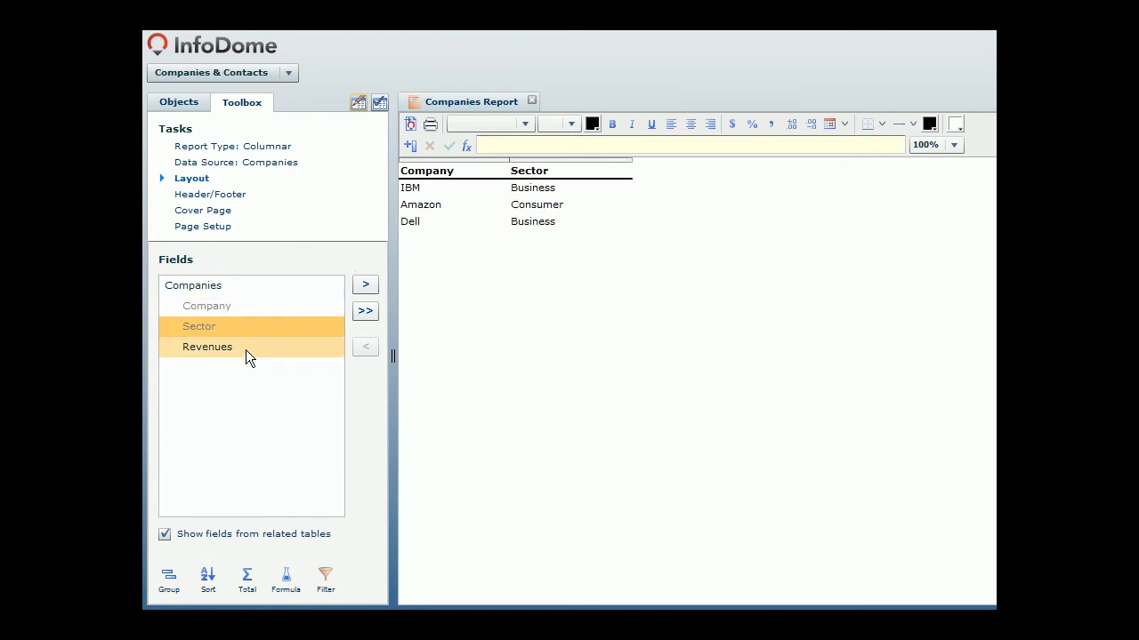
drag(240, 351, 647, 220)
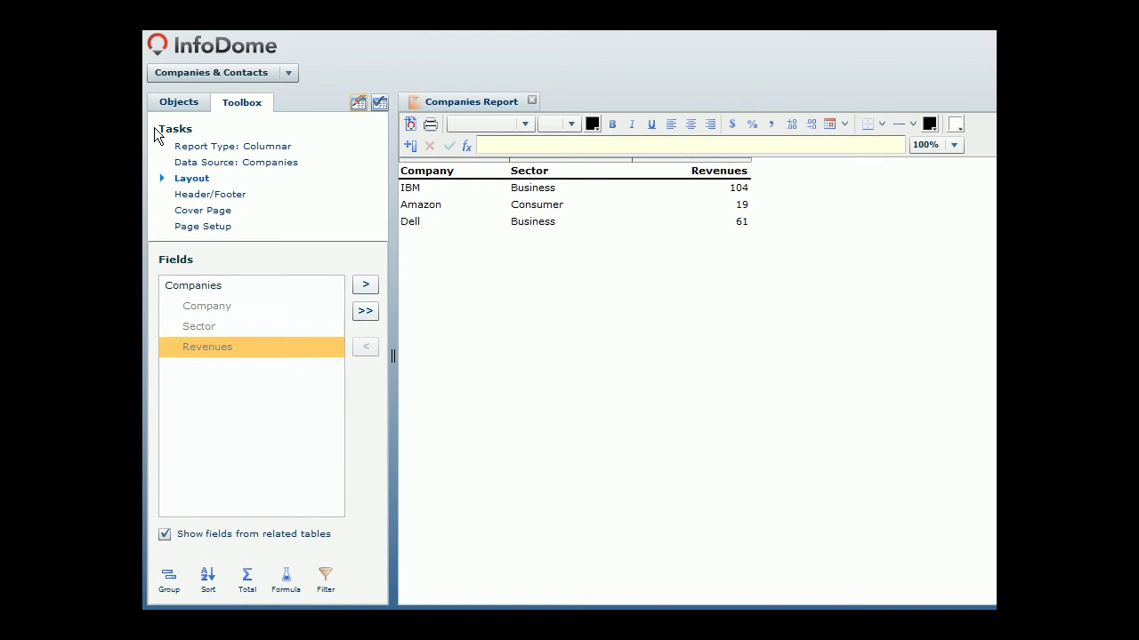
click(169, 104)
click(174, 219)
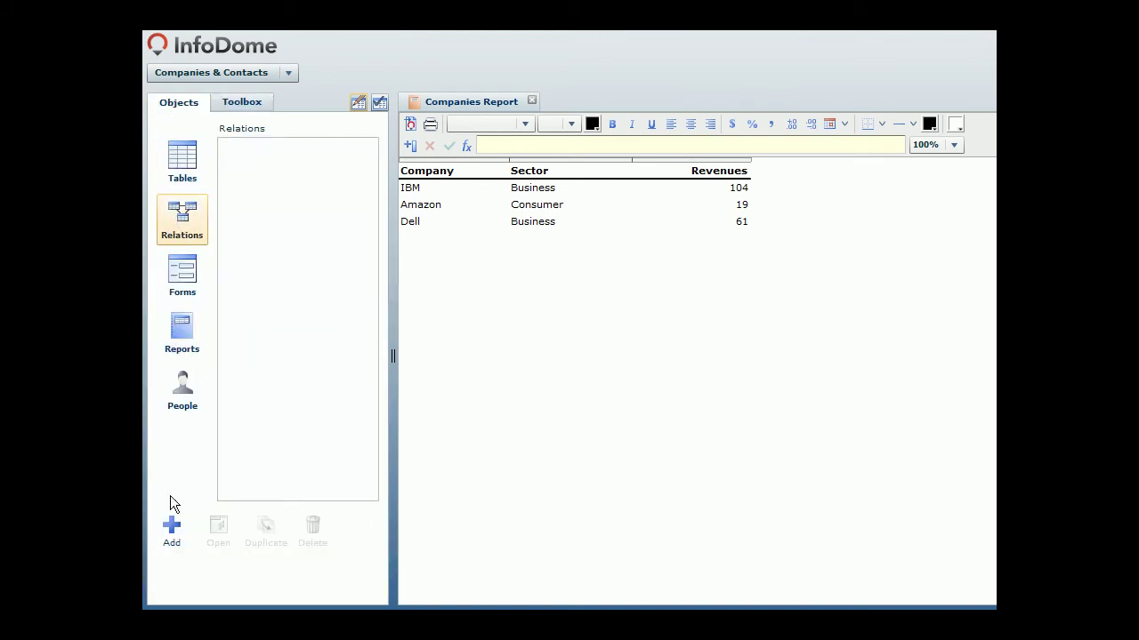
Step: Add a relation from Companies.Company to Contacts.Company, then return to the Companies Report design
click(178, 527)
click(548, 307)
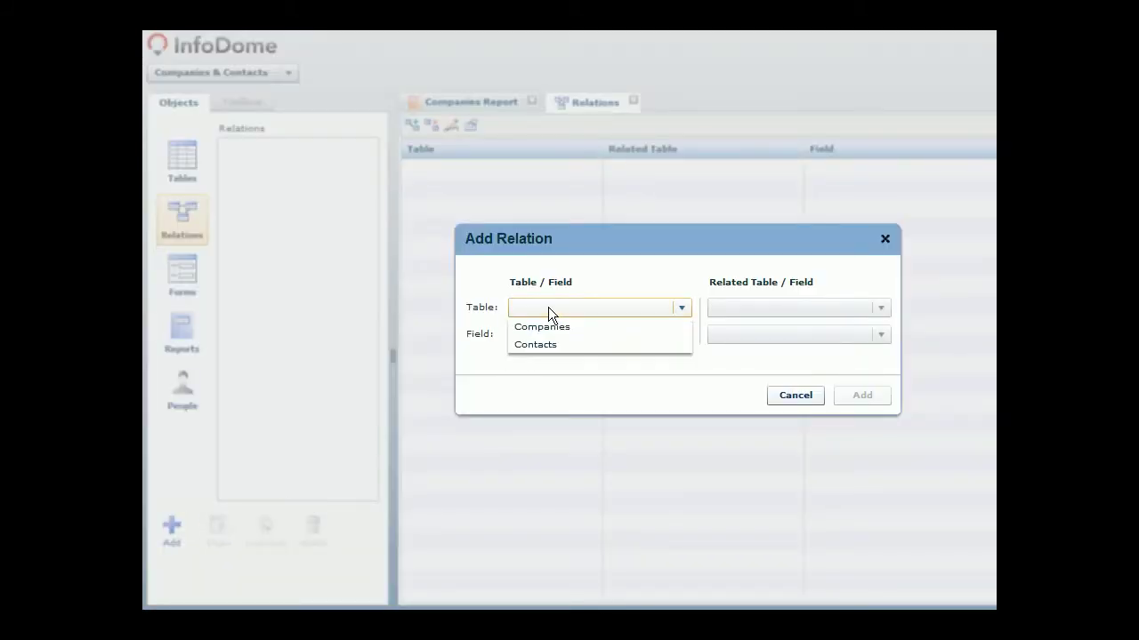
click(549, 329)
click(549, 331)
click(567, 354)
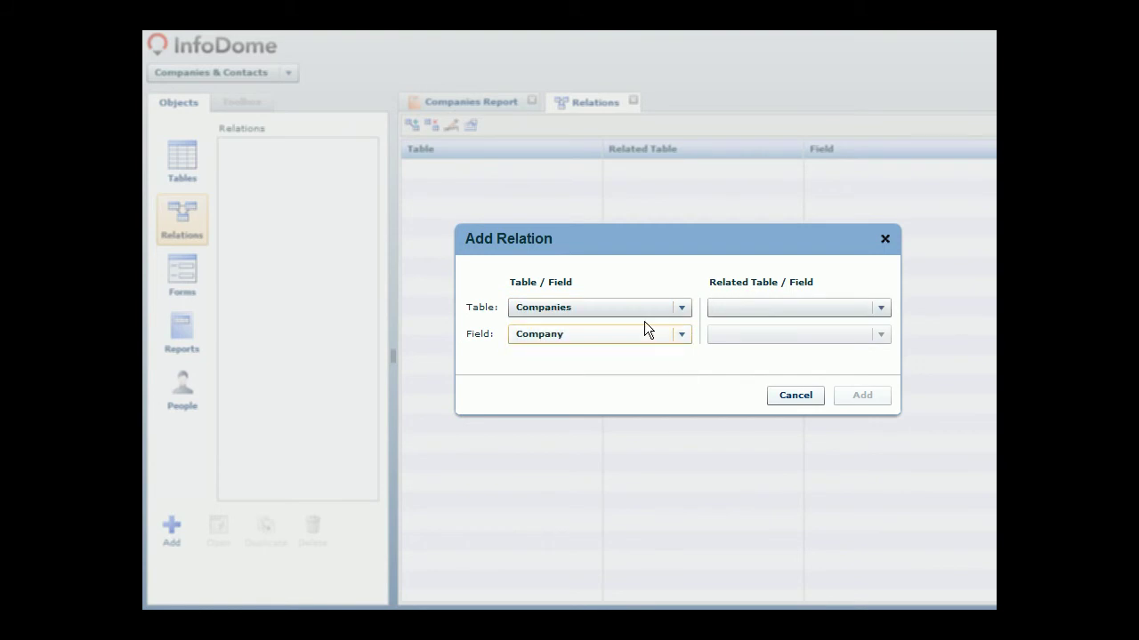
click(725, 307)
click(728, 322)
click(730, 334)
click(734, 387)
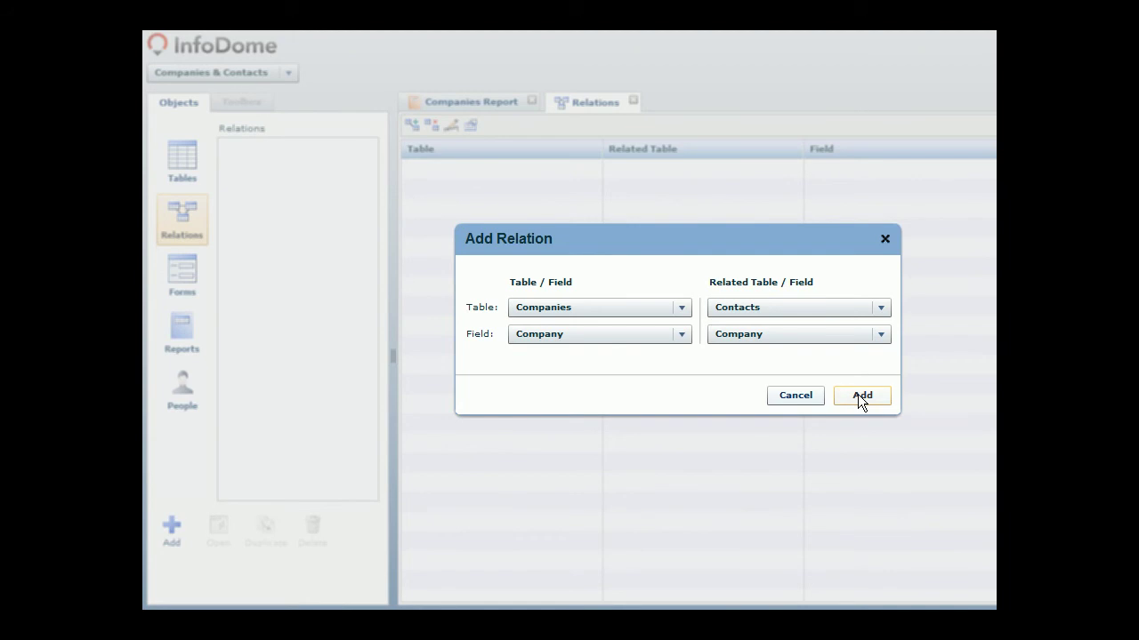
click(859, 394)
click(489, 102)
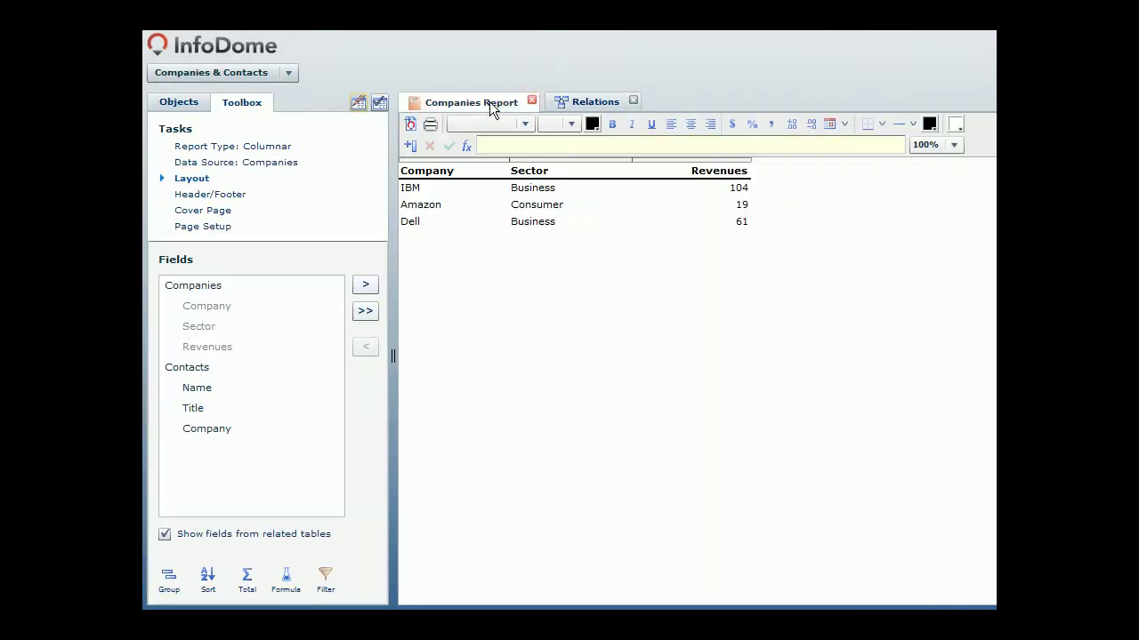
Step: Place the related Contacts Name and Title fields as report columns after Revenues
click(213, 373)
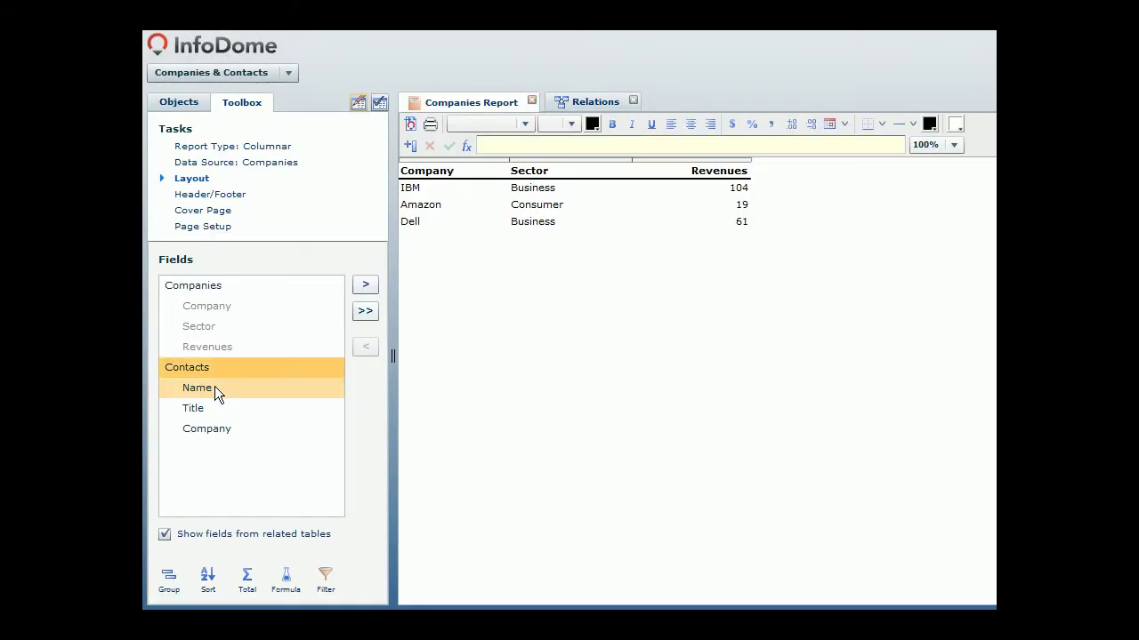
drag(214, 386, 655, 223)
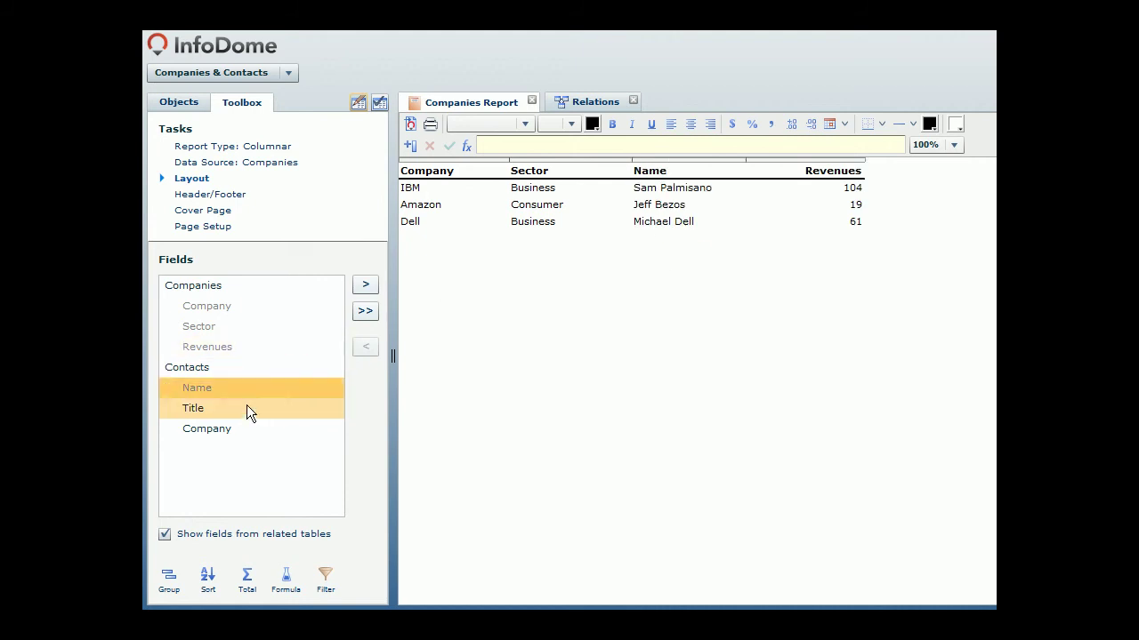
drag(239, 410, 752, 223)
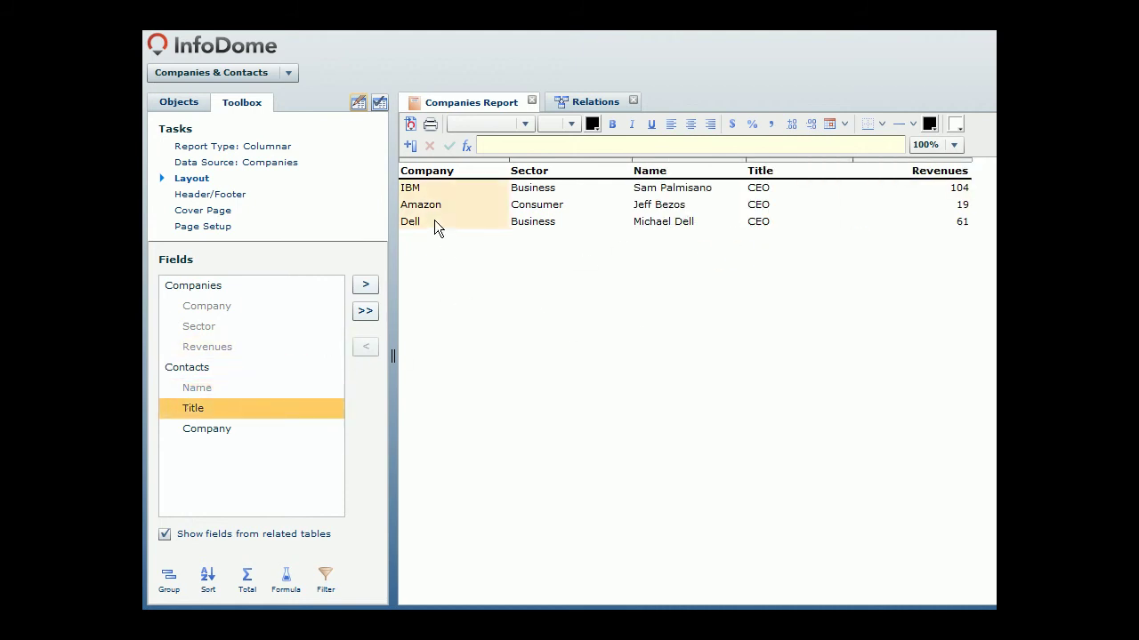
Step: Group the report by Sector and add Sum totals on Revenues, giving a grand total of 184
click(616, 169)
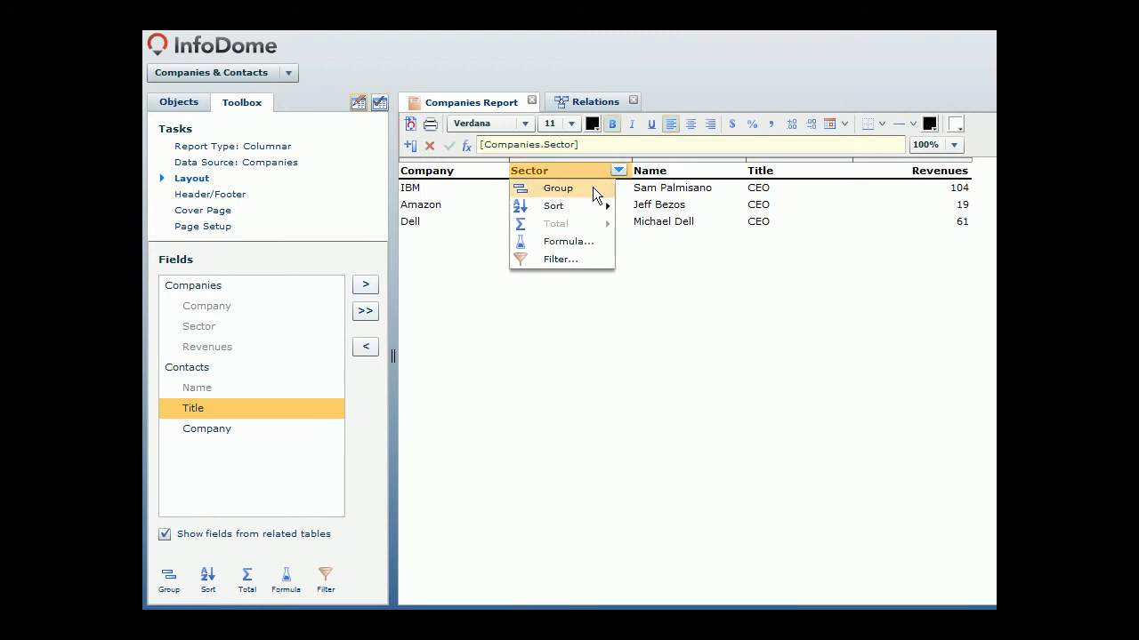
click(592, 191)
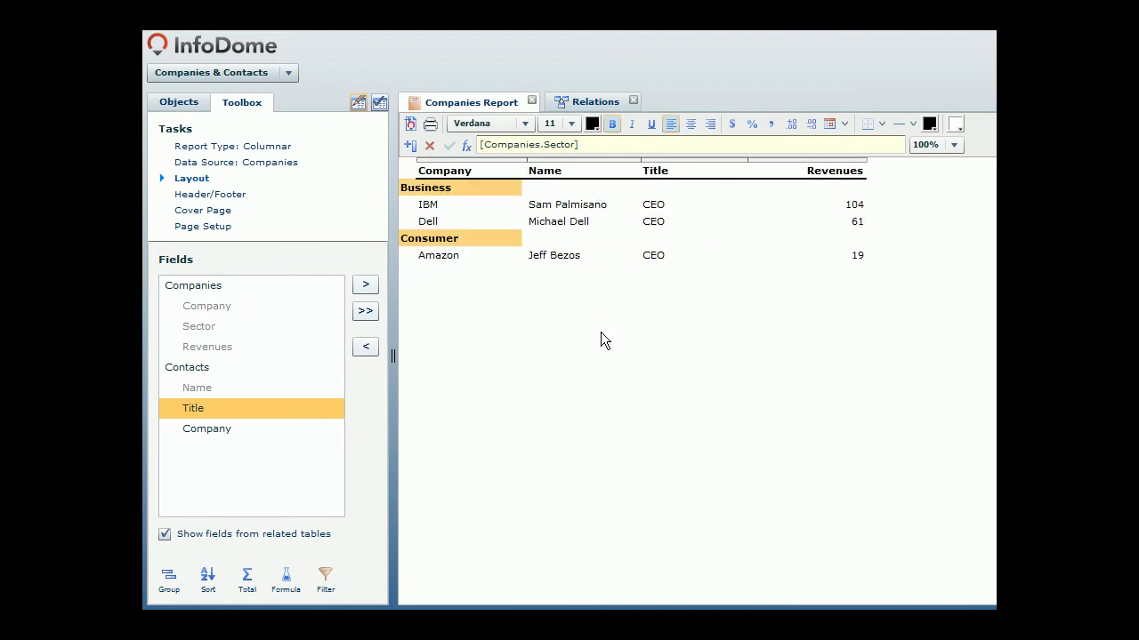
click(854, 172)
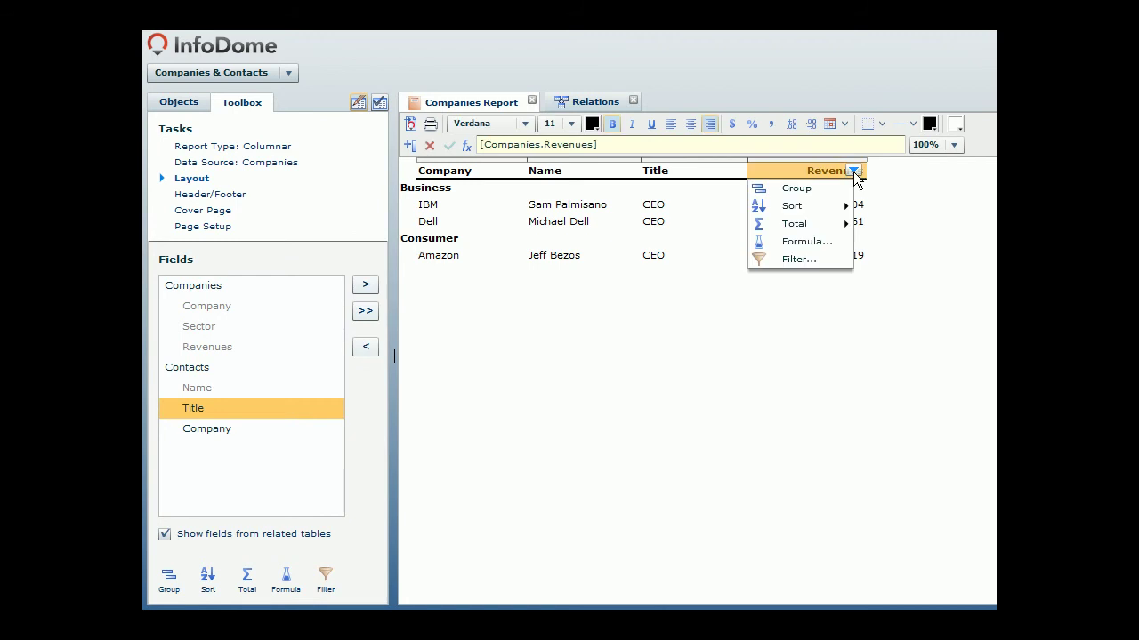
mouse_move(828, 223)
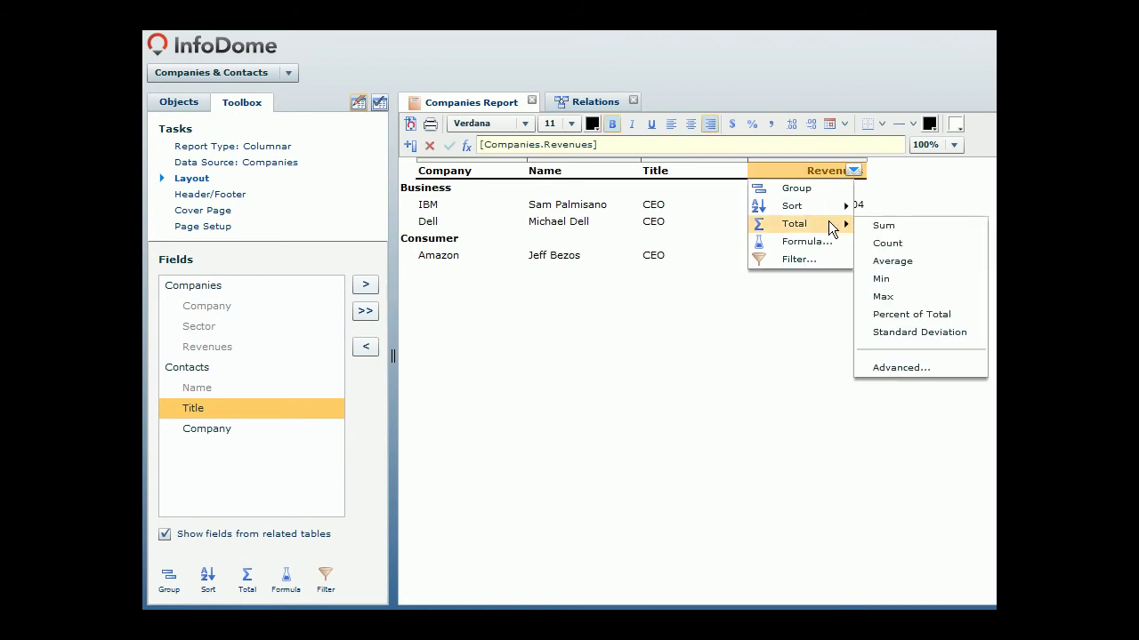
click(892, 226)
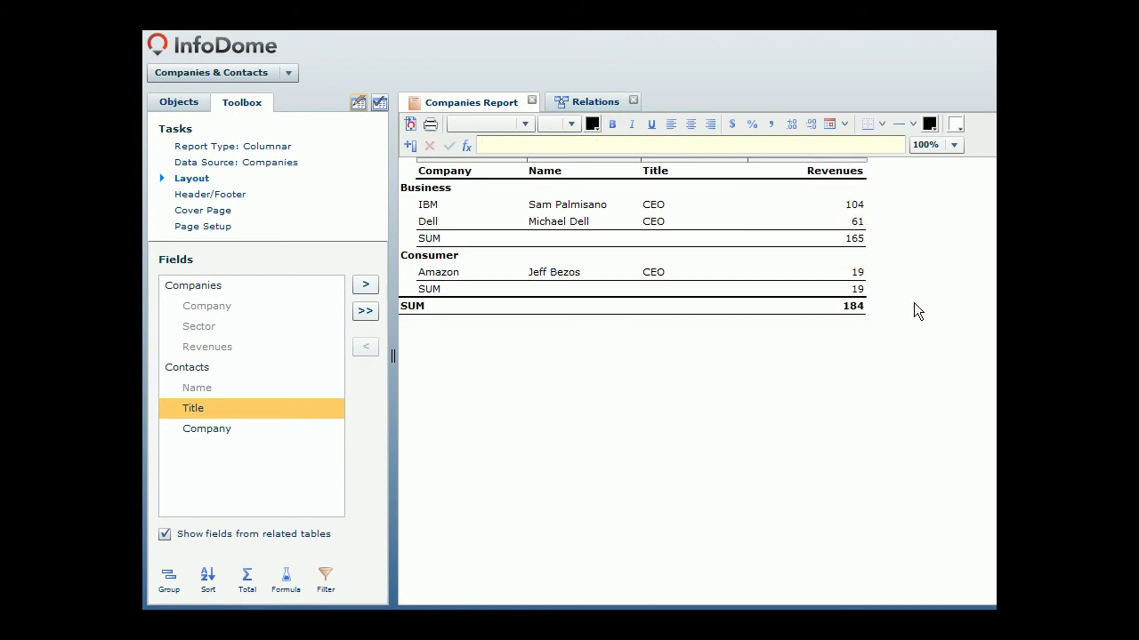
Step: Sort companies ascending and select the Business and Consumer group headings
click(514, 171)
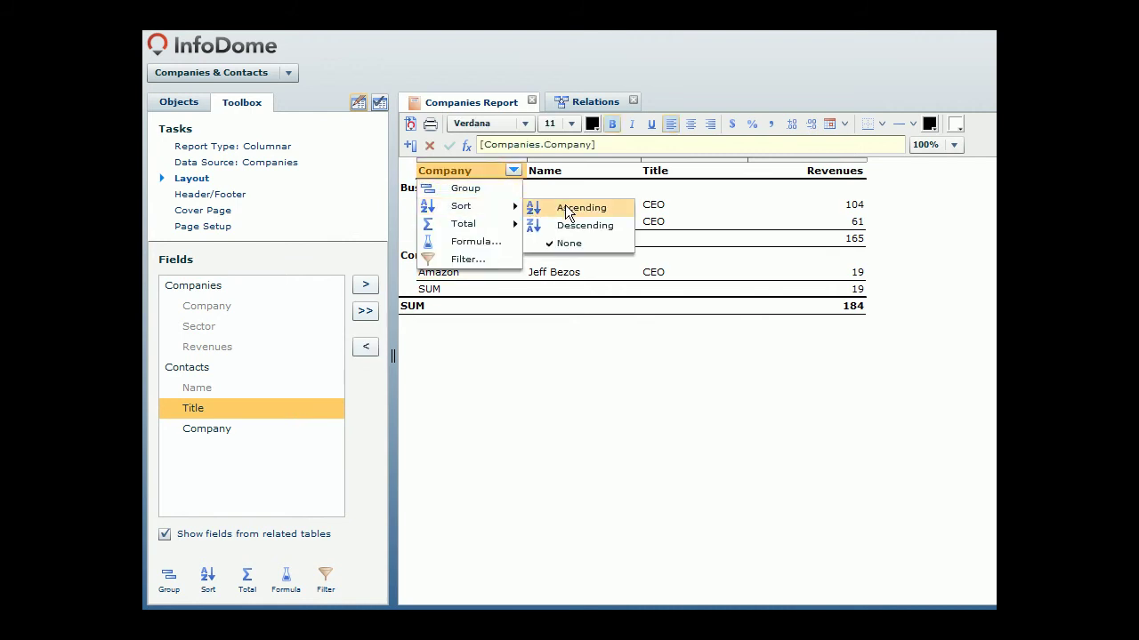
click(574, 208)
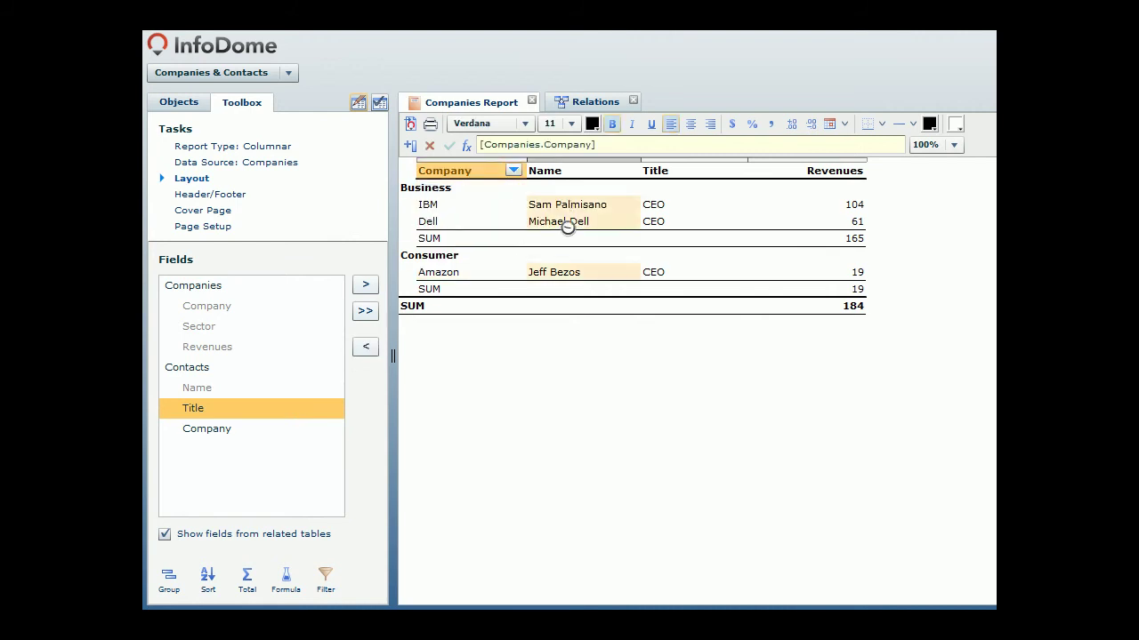
click(429, 186)
Step: Set the Business and Consumer group headings to font size 16 in blue
click(568, 122)
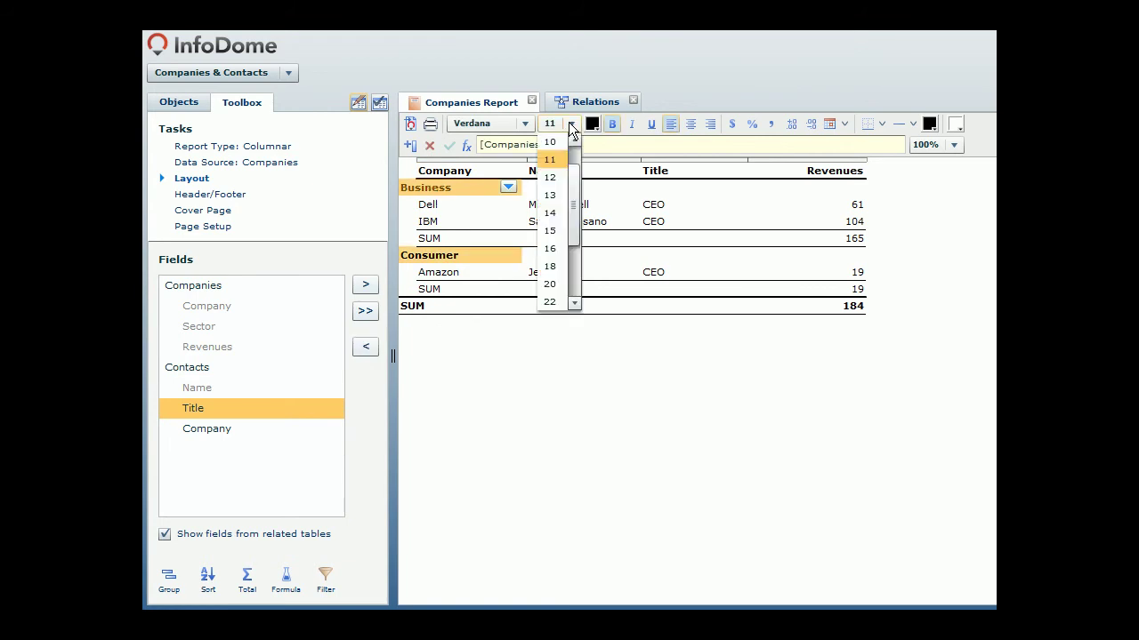
click(551, 245)
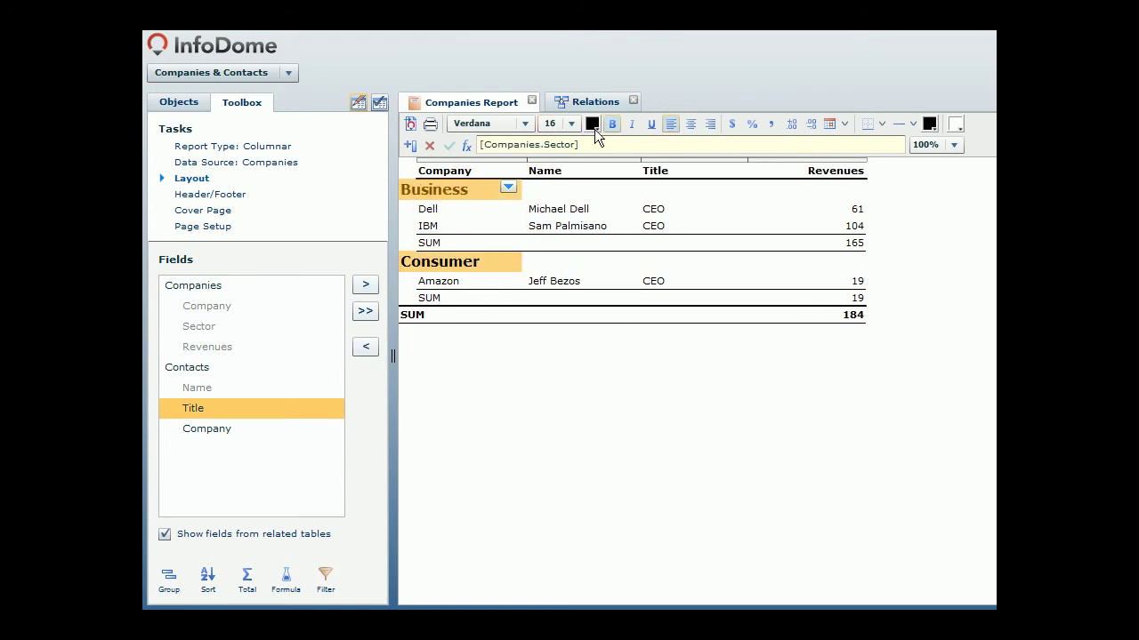
click(593, 126)
click(595, 251)
click(574, 344)
Step: Narrow the Company, Name, Title and Revenues columns by dragging their borders left
drag(523, 217, 490, 217)
drag(601, 225, 583, 225)
drag(687, 225, 620, 225)
drag(737, 219, 695, 219)
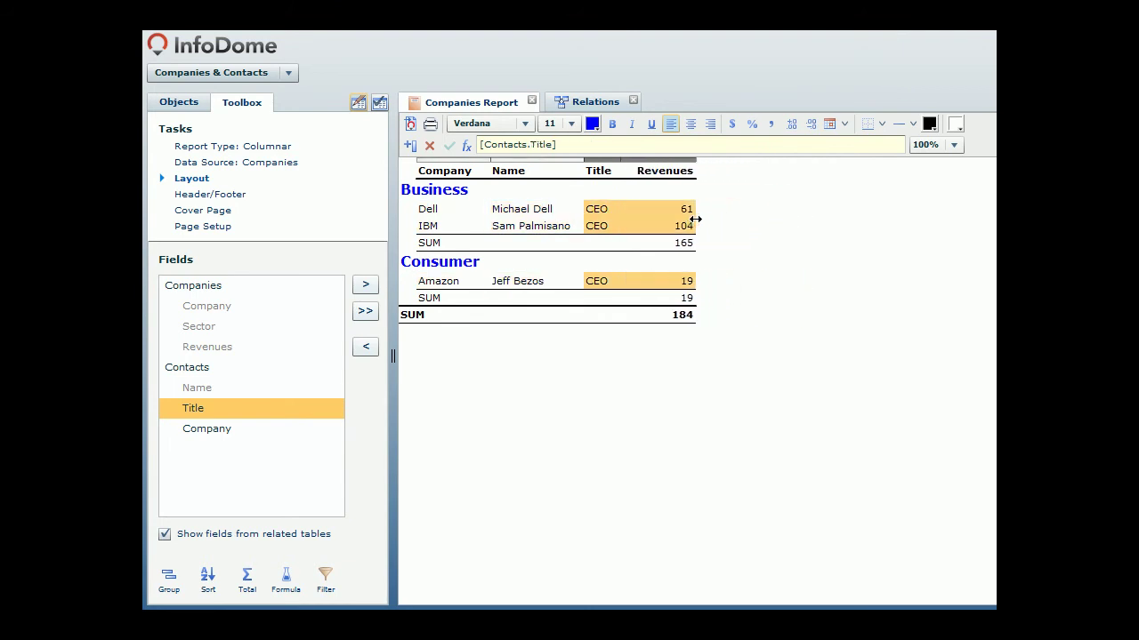
click(751, 313)
Step: Put a bold Companies Report title in the middle header and a bold short date in the middle footer
click(242, 196)
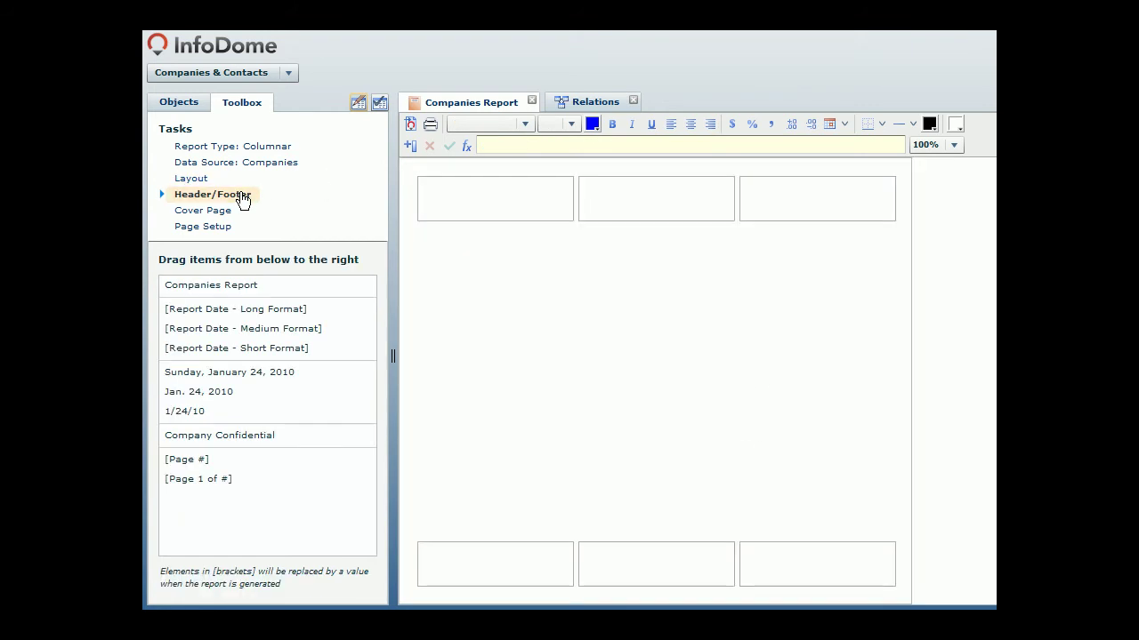
drag(238, 282, 643, 199)
drag(284, 348, 658, 560)
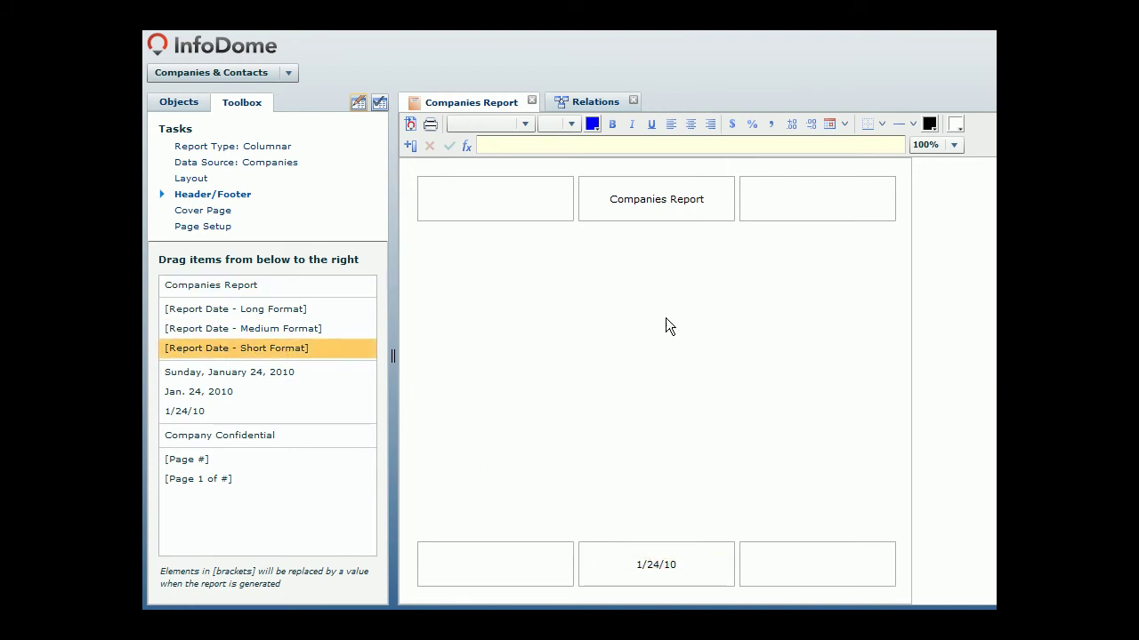
click(648, 205)
ctrl+click(658, 562)
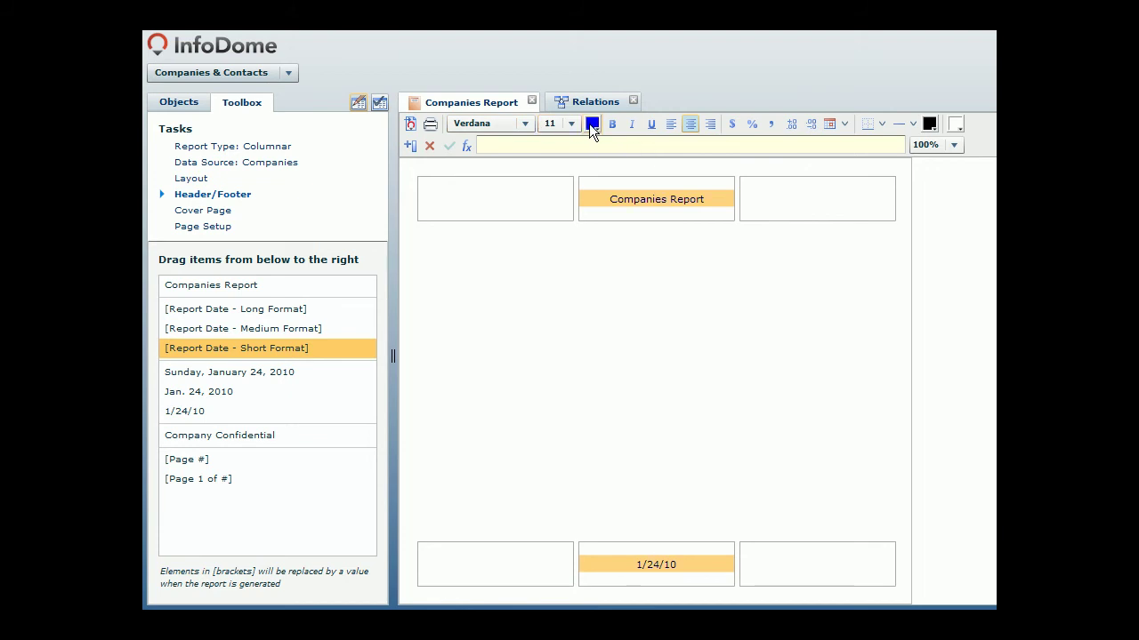
click(611, 125)
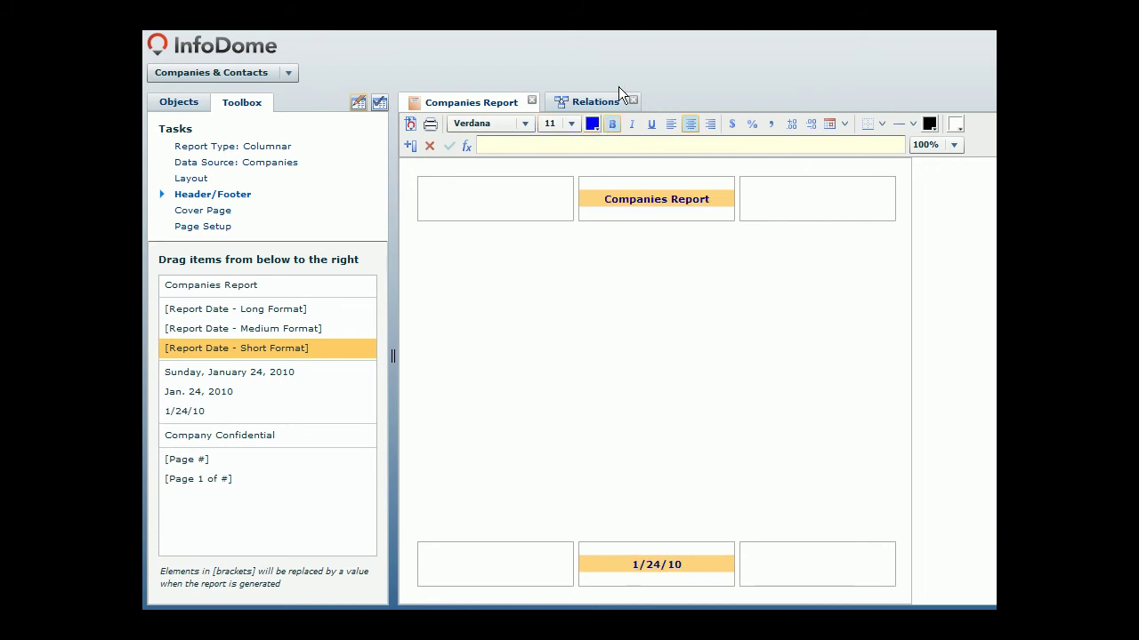
Step: Generate the report preview, then close the Relations view and the Companies Report
click(379, 105)
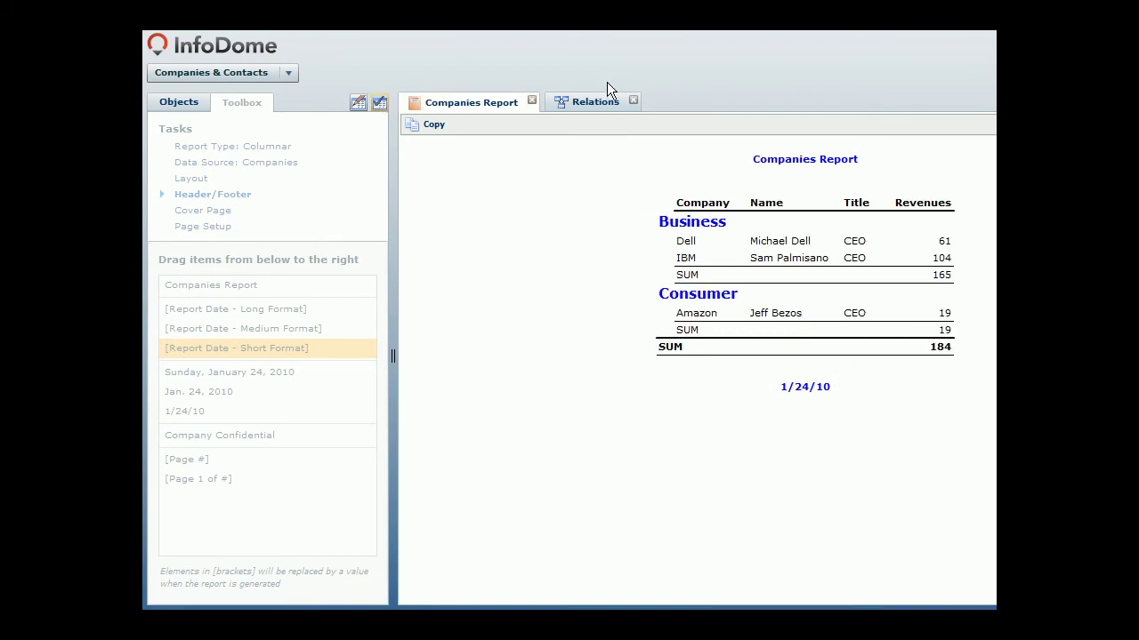
click(634, 101)
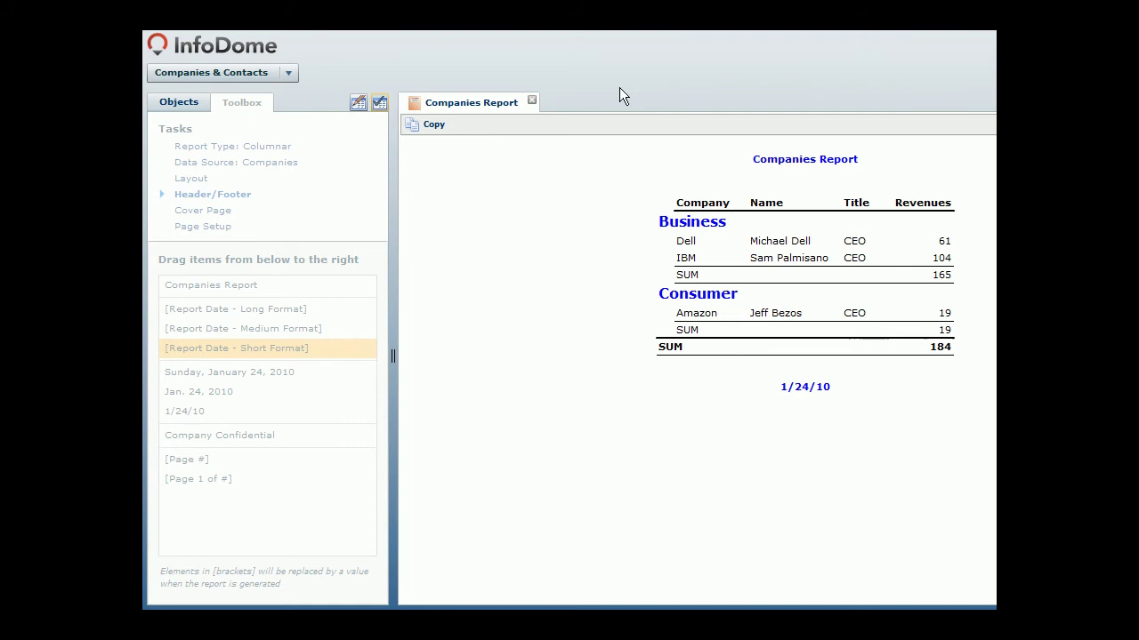
click(531, 100)
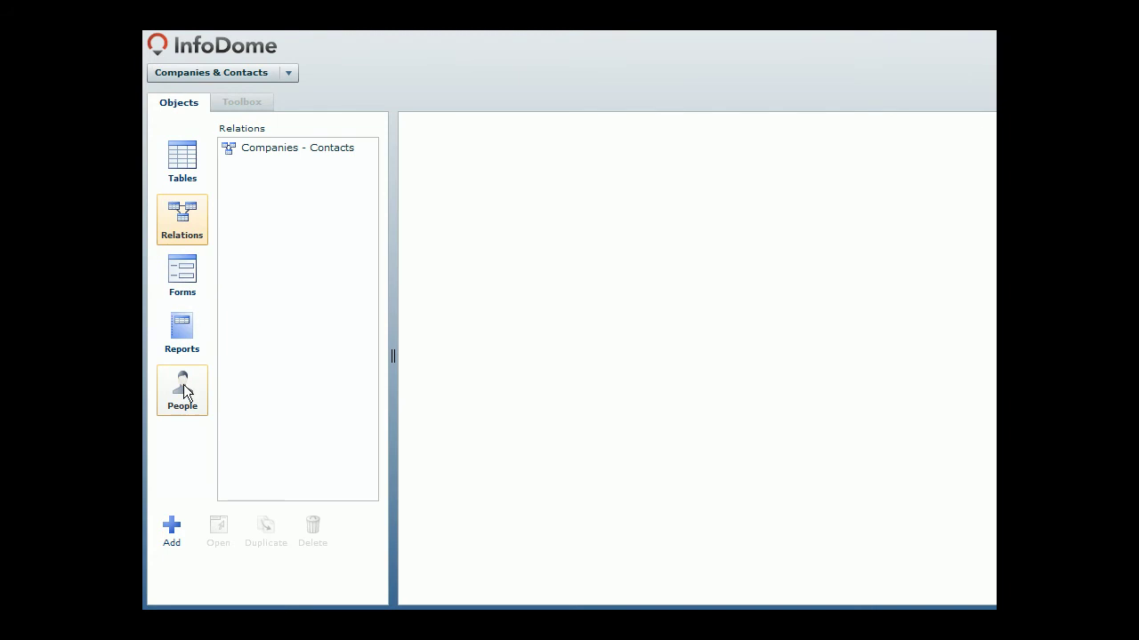
Step: Add a new person from the People list, entering the user's first name, last name and e-mail, and show their rights
click(184, 392)
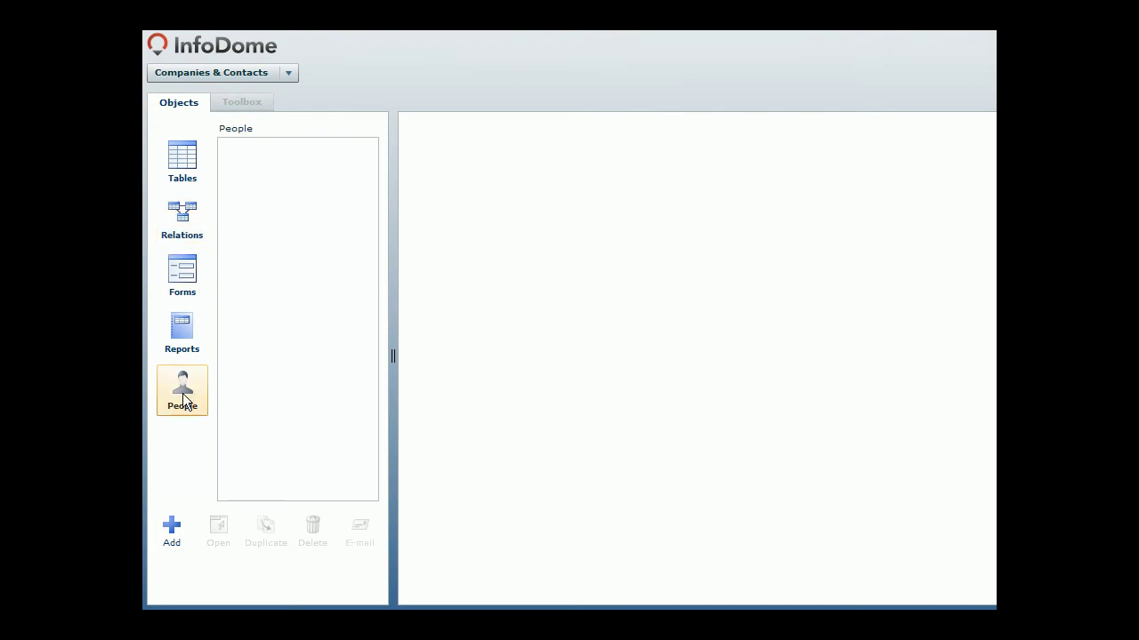
click(175, 524)
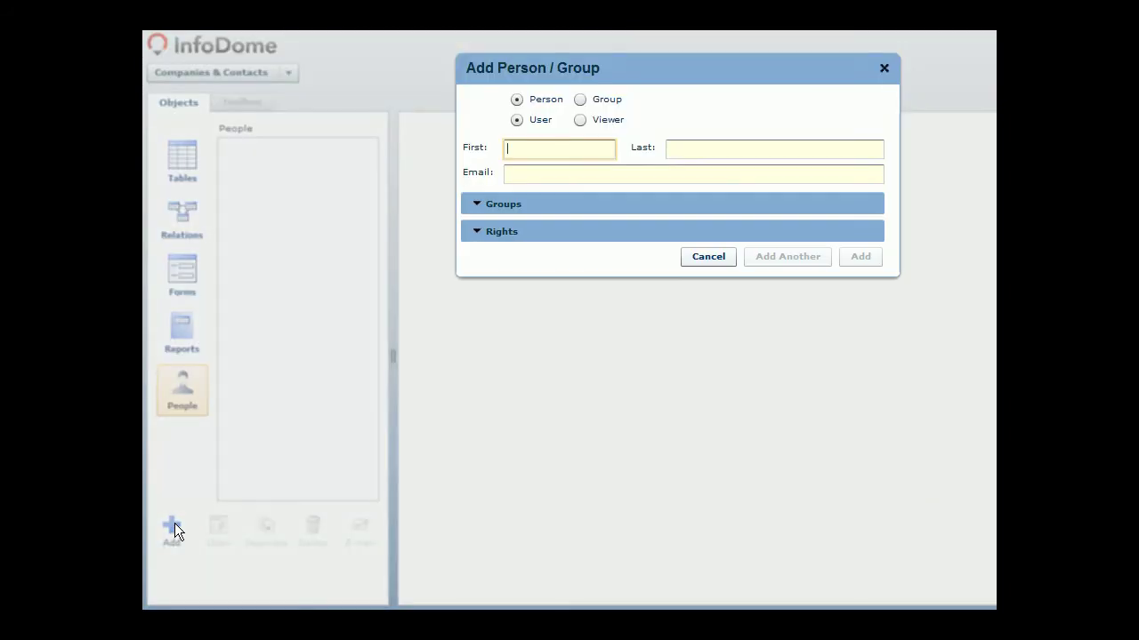
text(John)
key(Tab)
text(Doe)
key(Tab)
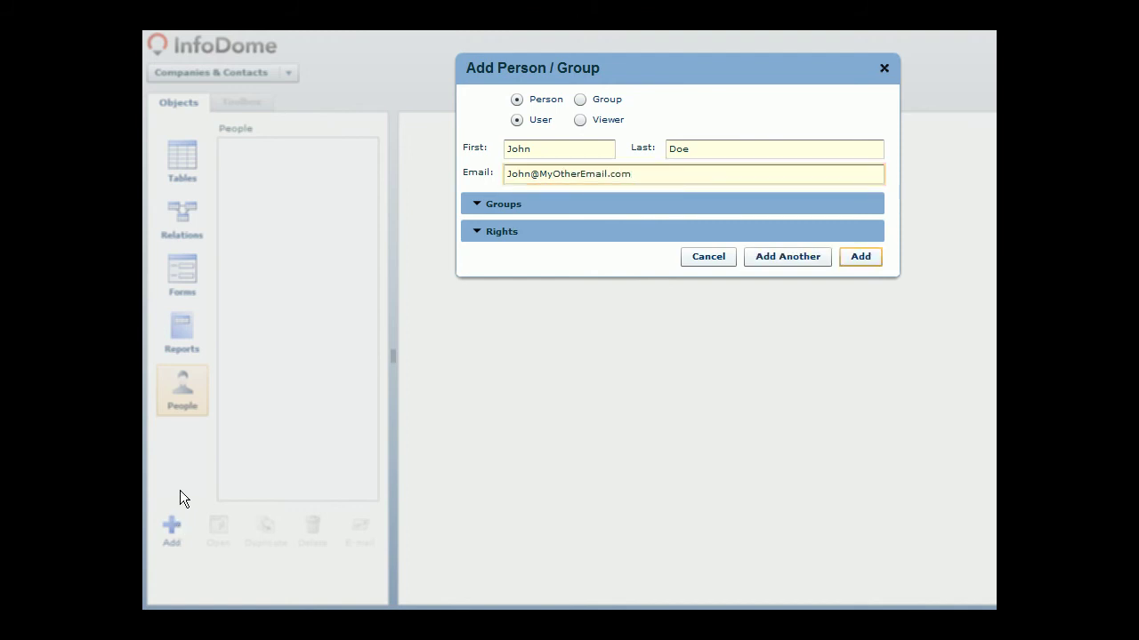
click(477, 231)
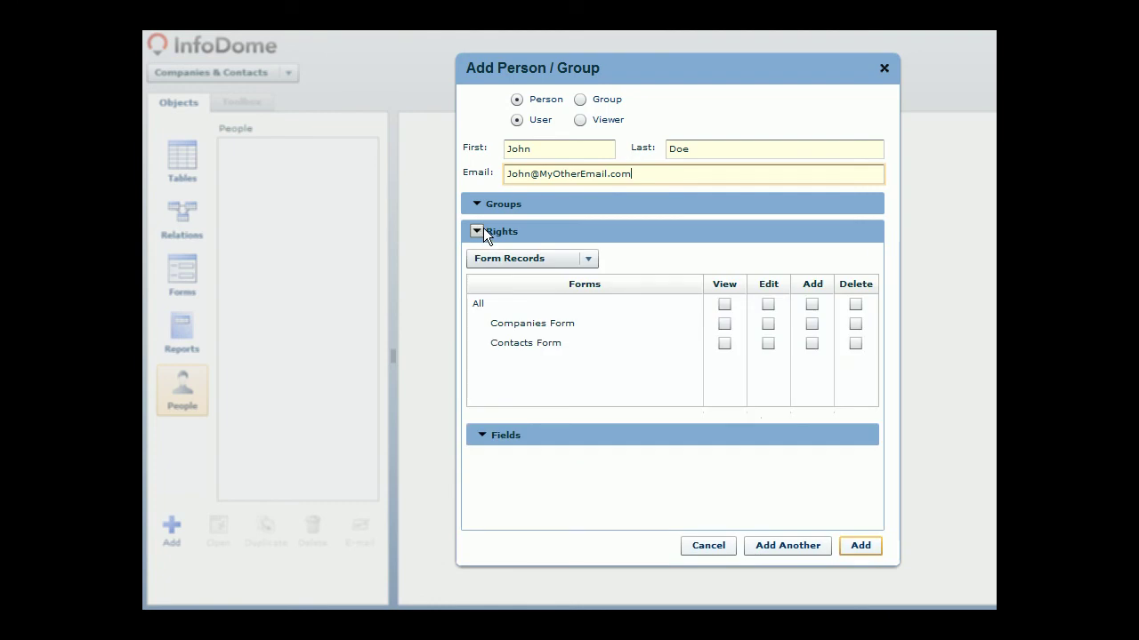
Step: Grant View, Edit, Add and Delete rights on both Companies Form and Contacts Form
click(769, 325)
click(813, 324)
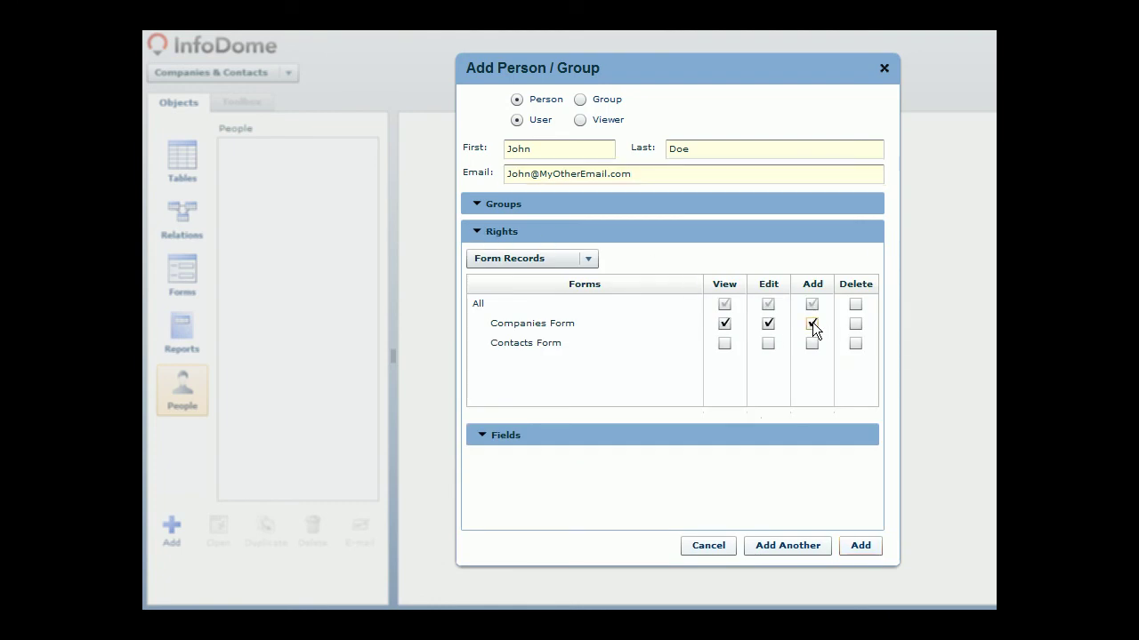
click(854, 324)
click(811, 344)
click(855, 343)
Step: Allow the user to view and edit the Companies Report
click(588, 258)
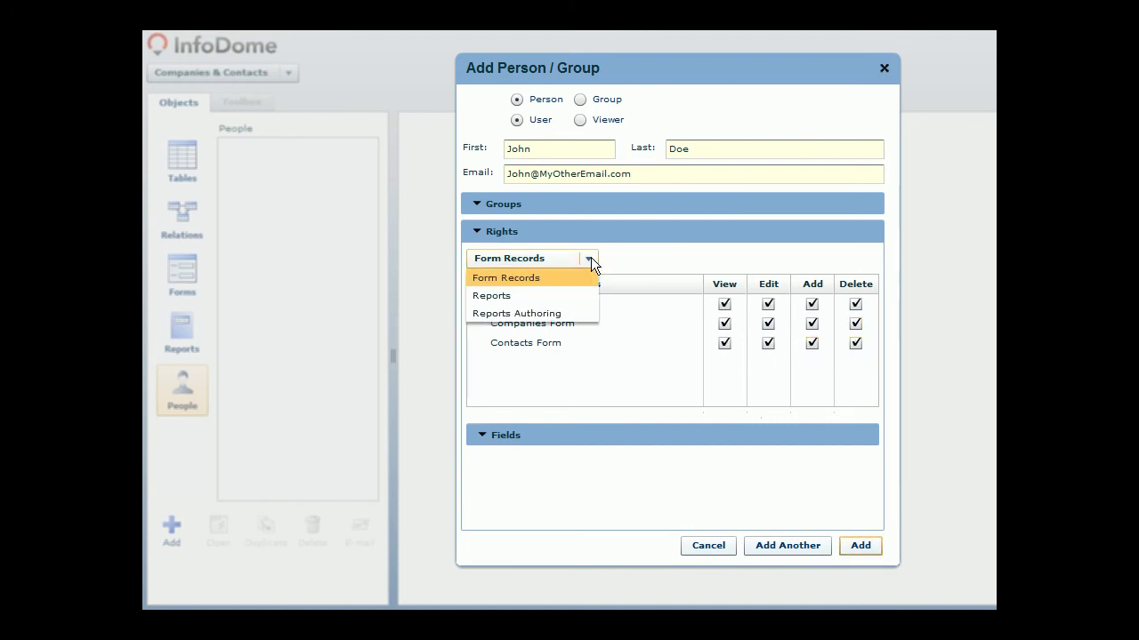
click(561, 294)
click(724, 329)
click(766, 330)
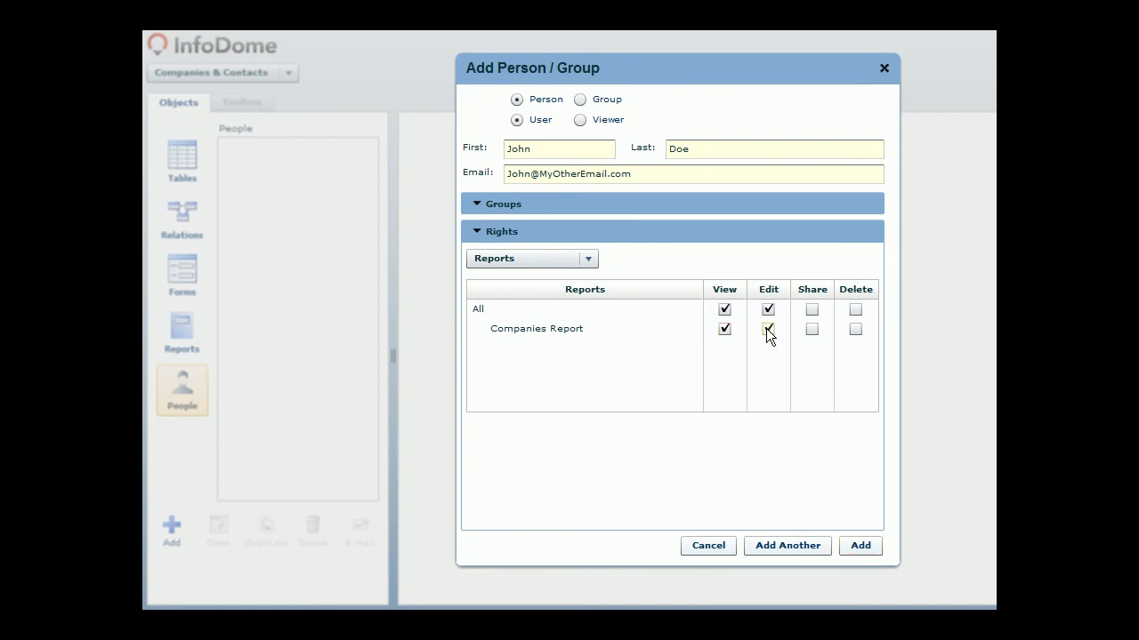
Step: Allow all tables as report data sources except the Contacts Title field, and create the user
click(588, 258)
click(577, 313)
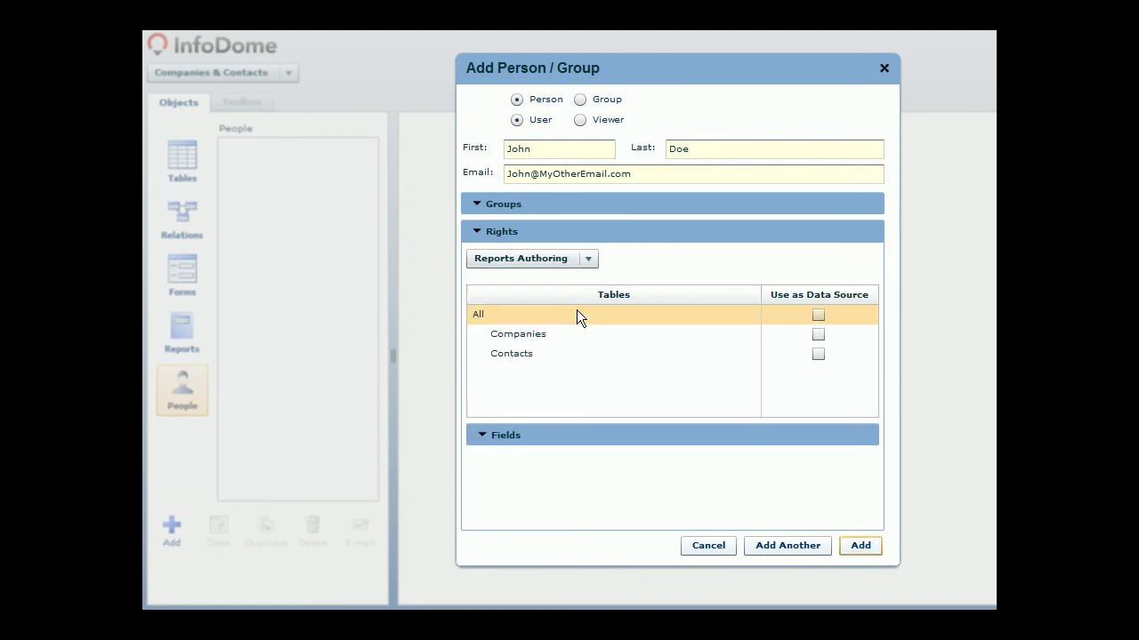
click(817, 316)
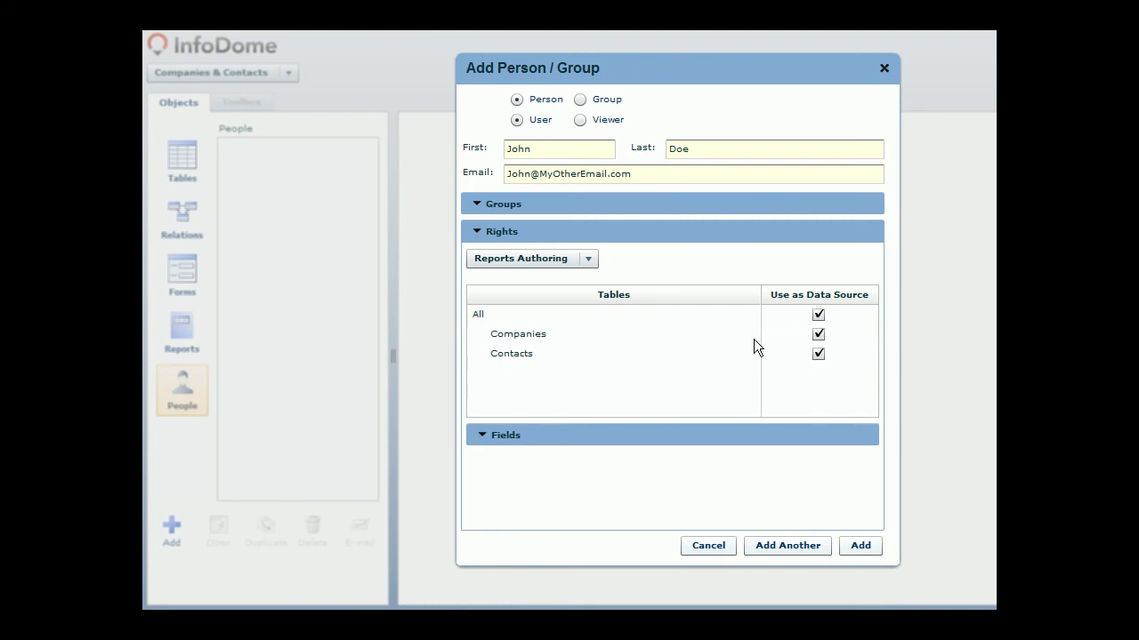
click(528, 356)
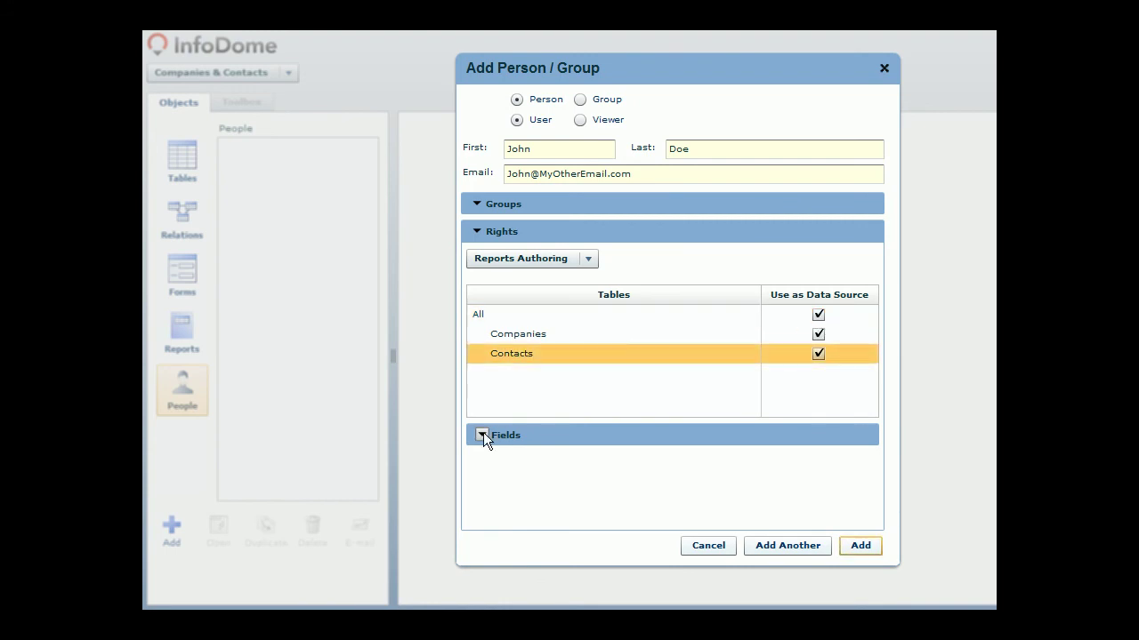
click(483, 433)
drag(871, 377, 874, 430)
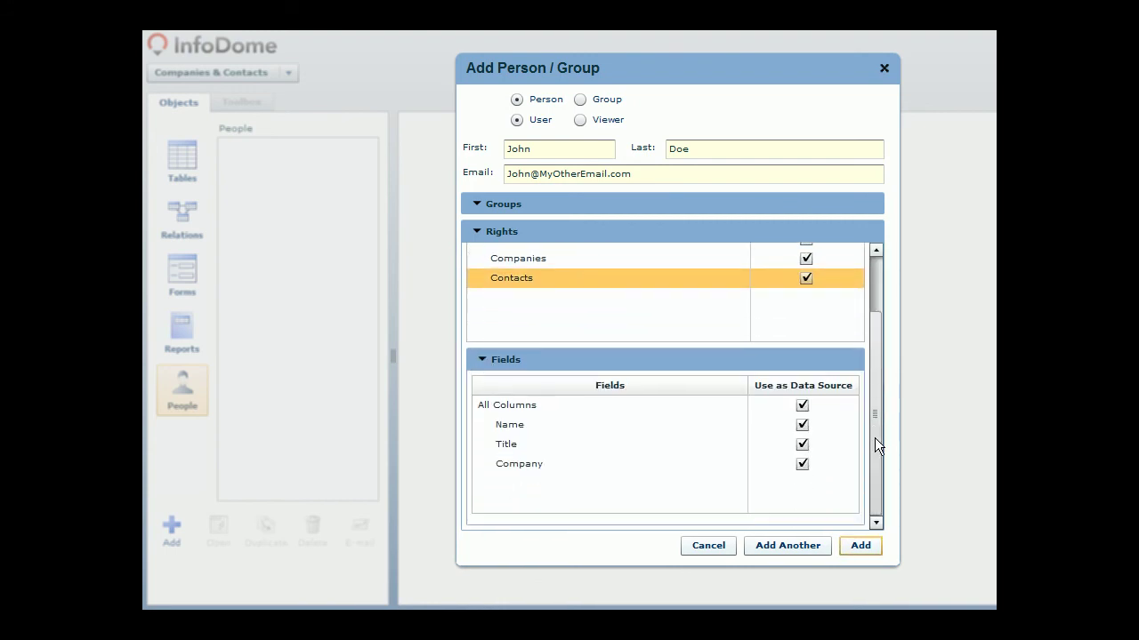
click(801, 445)
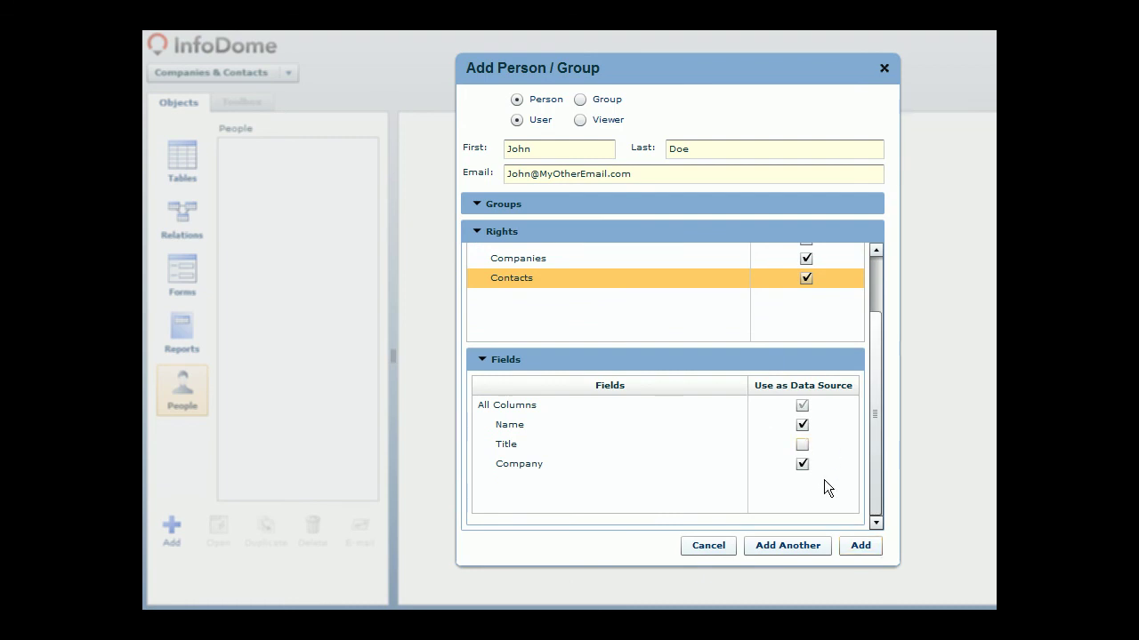
click(847, 543)
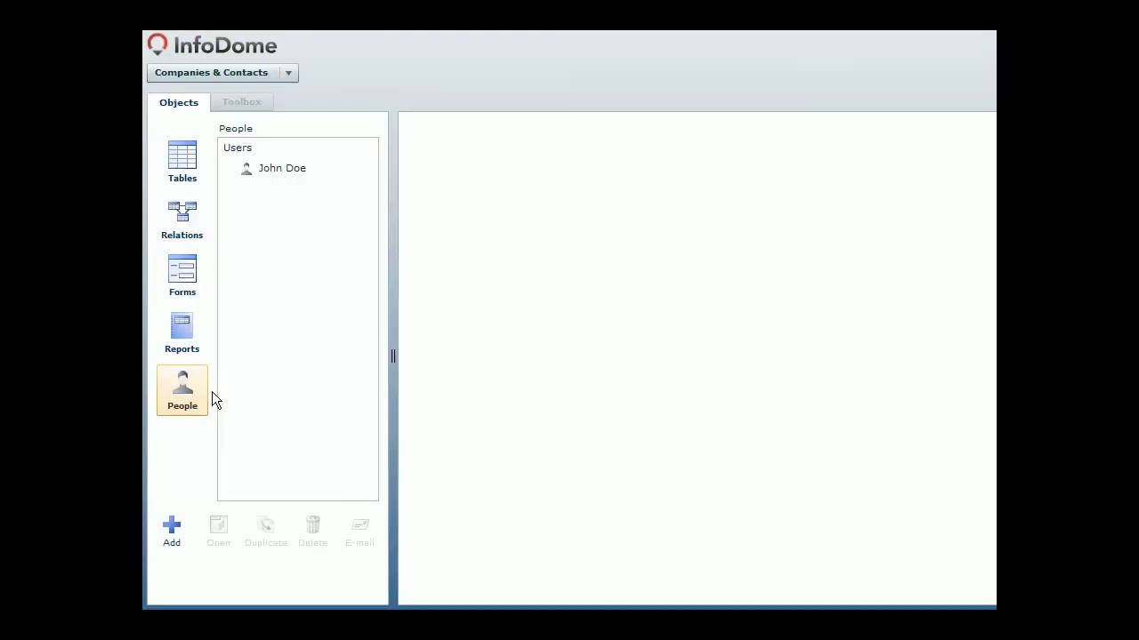
Step: Switch to the newly added user and list the Companies Form and Contacts Form
click(287, 169)
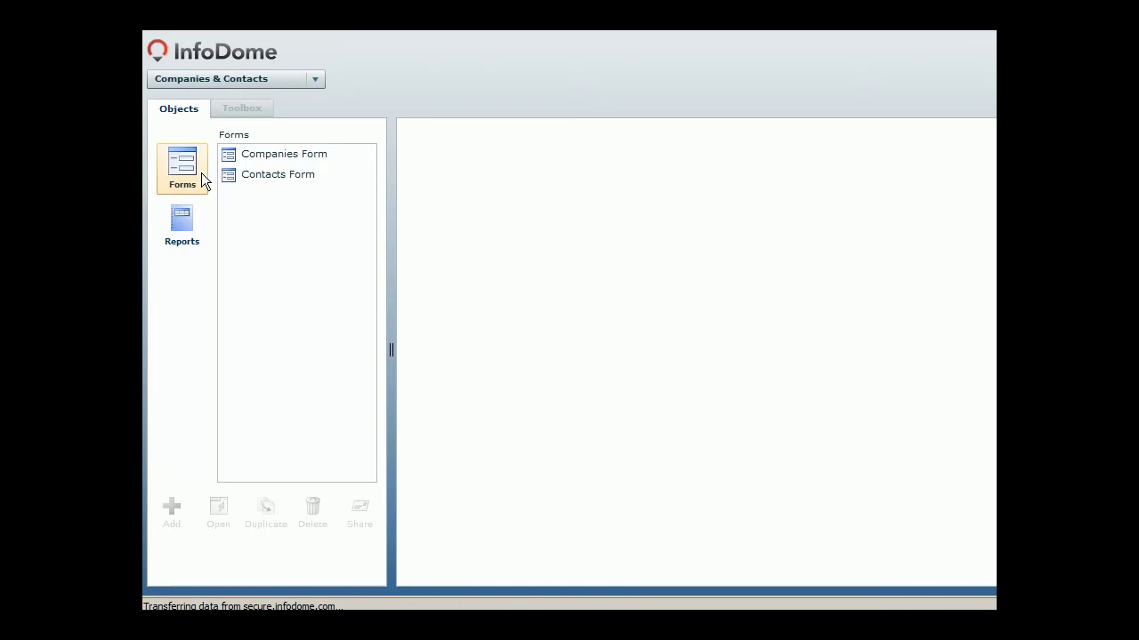
click(187, 233)
Step: Open the Companies Form, filter the records by 'consumer', then clear the filter
click(184, 176)
click(226, 158)
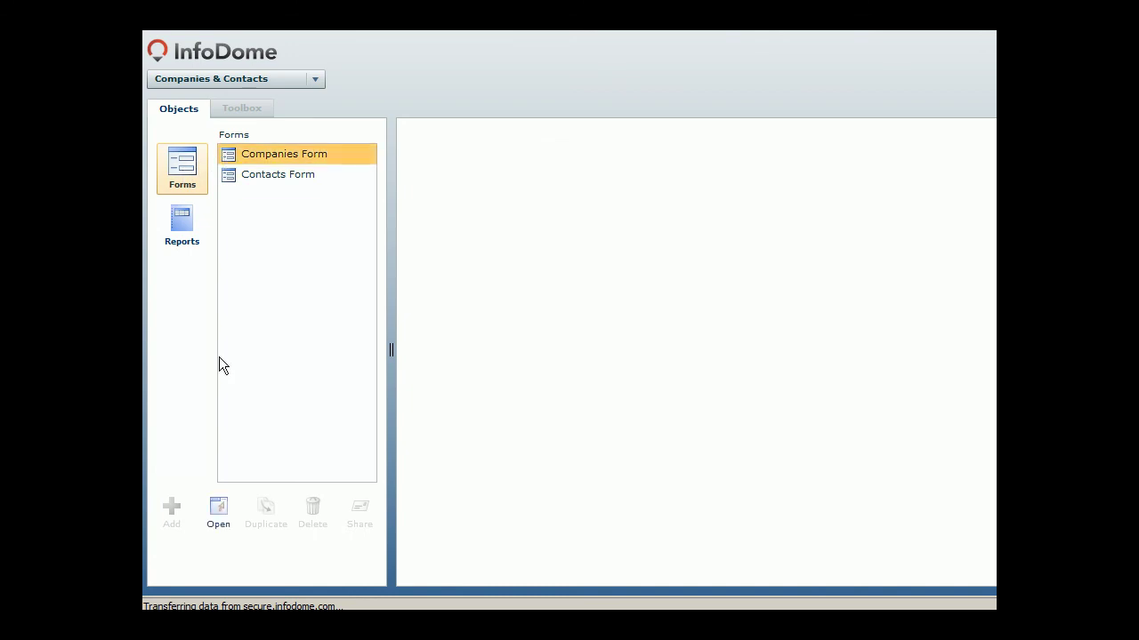
click(219, 512)
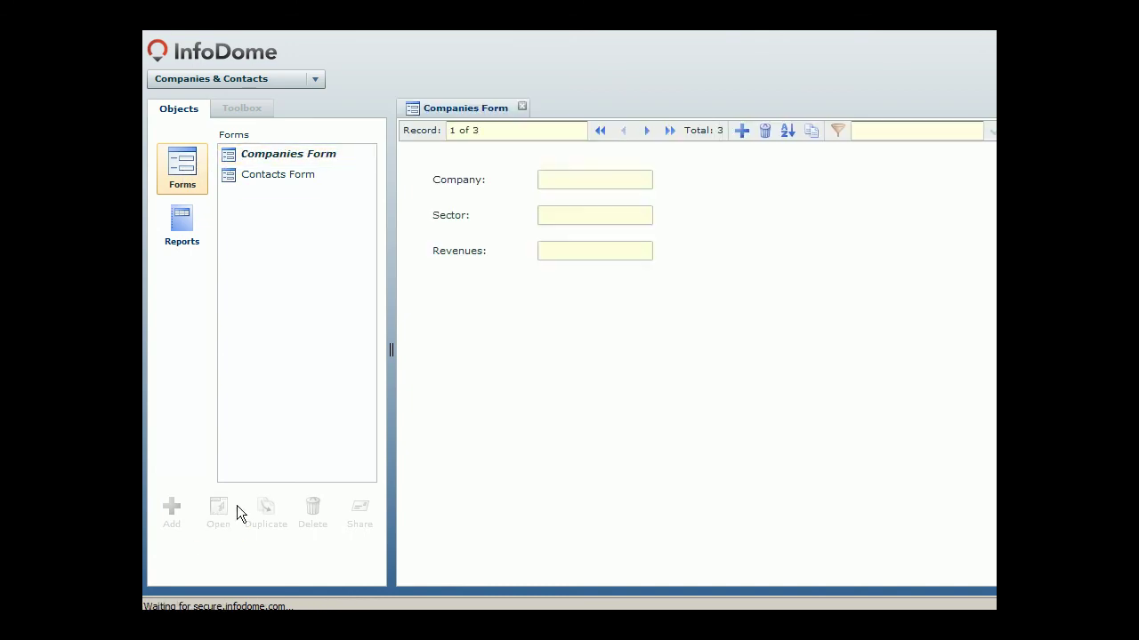
click(863, 134)
text(consumer)
key(Return)
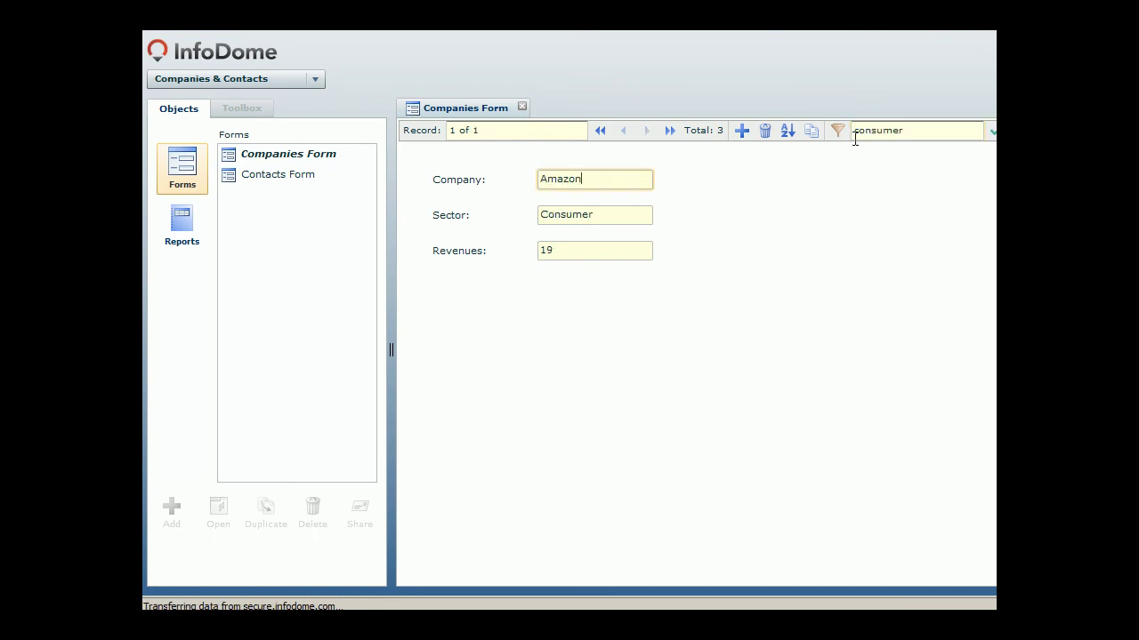
drag(506, 133, 443, 133)
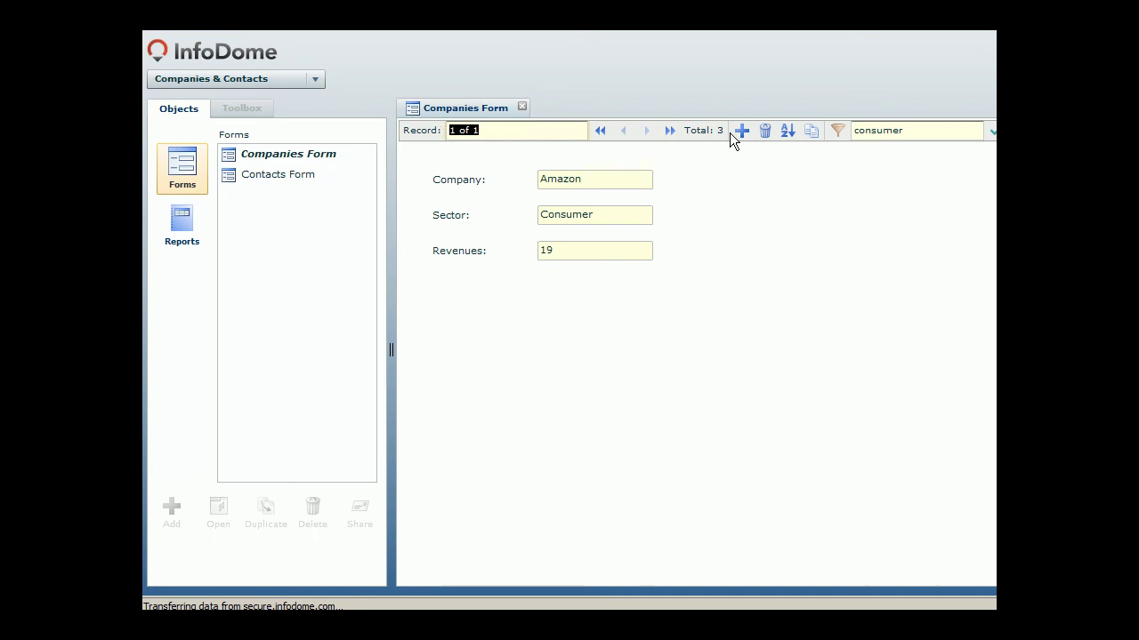
click(1017, 131)
Step: Add company Target with sector Consumer and revenues 44, then close the form
click(741, 130)
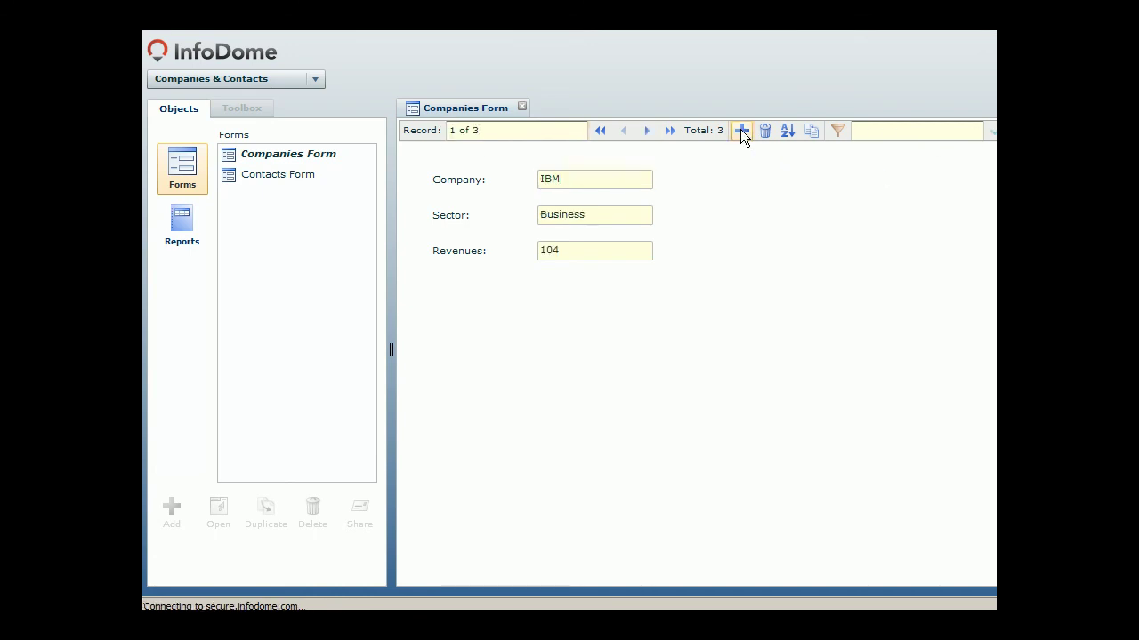
text(Target)
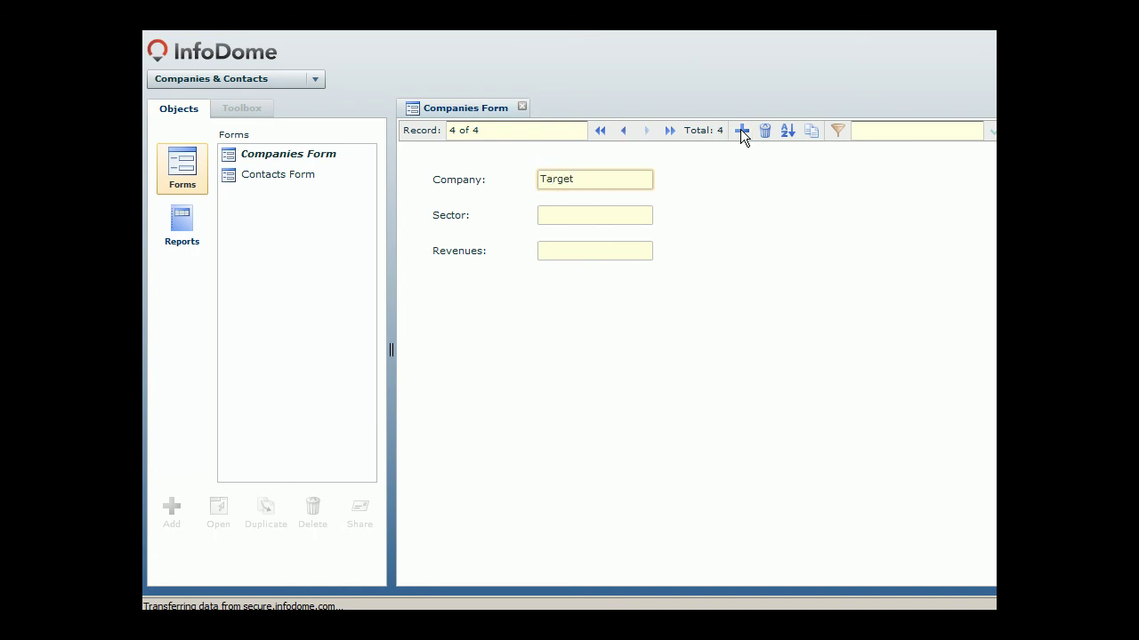
key(Tab)
text(Consumer)
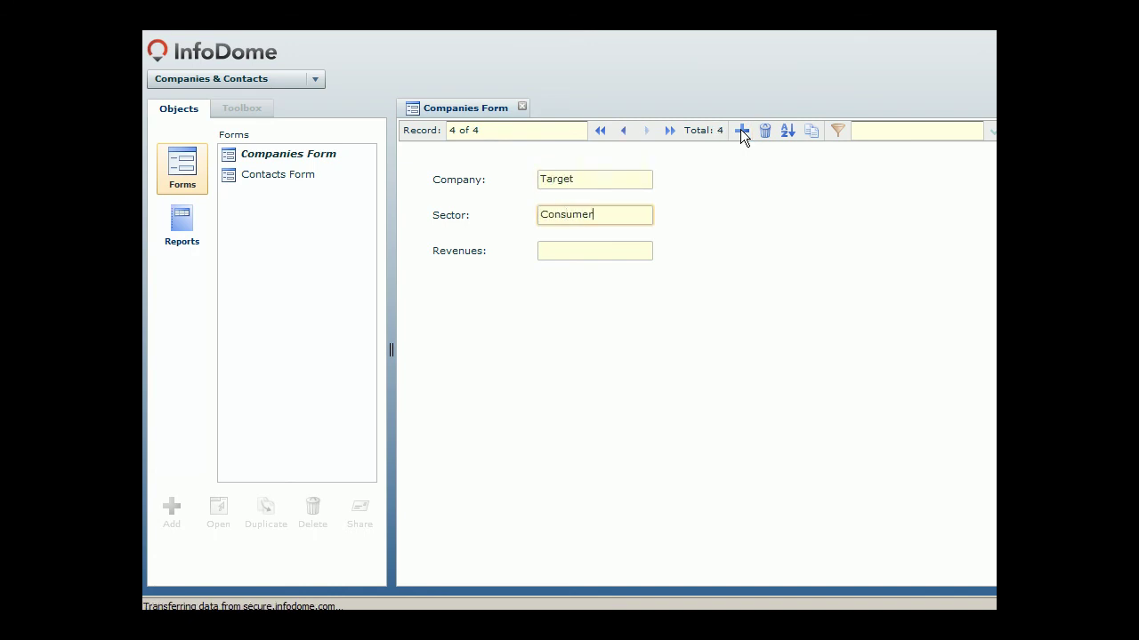
key(Tab)
text(44)
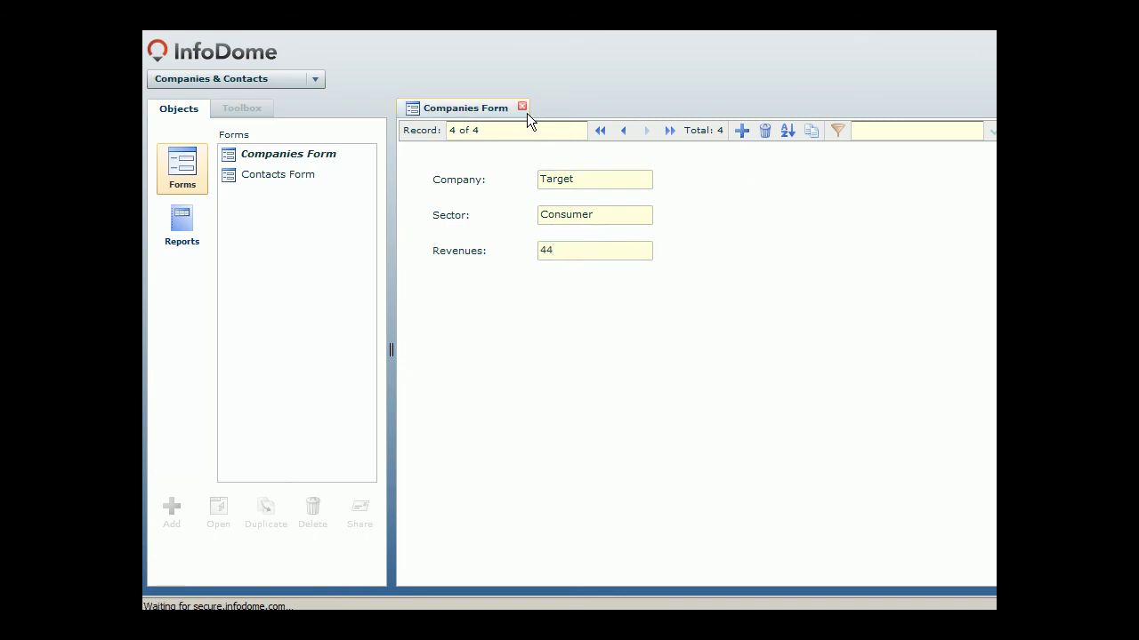
click(522, 106)
click(331, 174)
Step: Add a contact with the contact's name, title Advisor and company Target to the Contacts Form
click(219, 516)
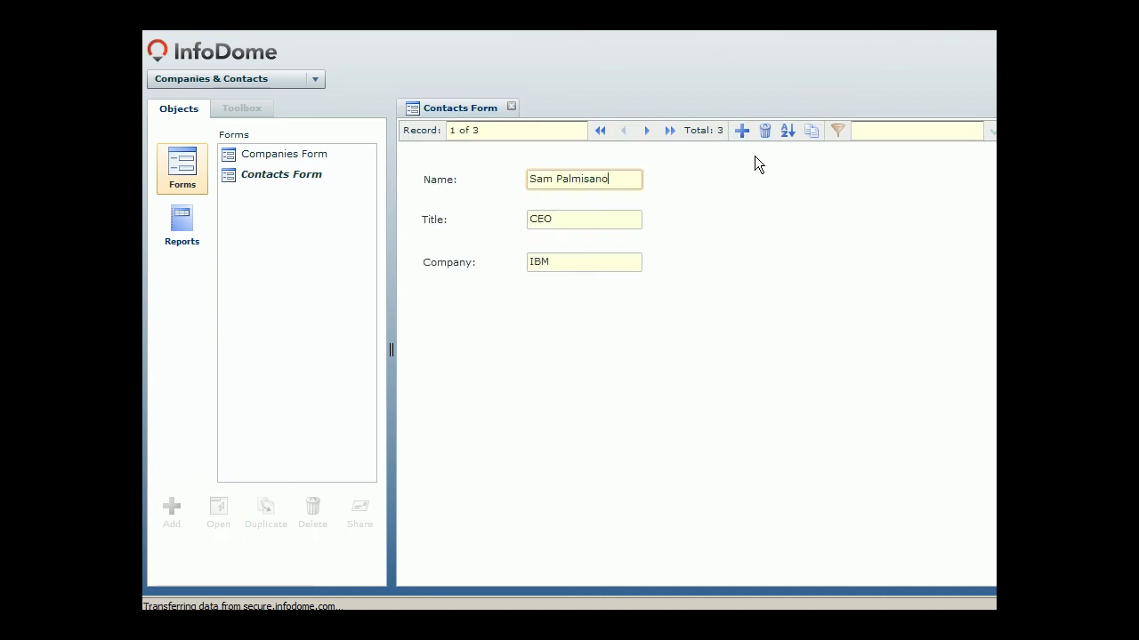
click(742, 134)
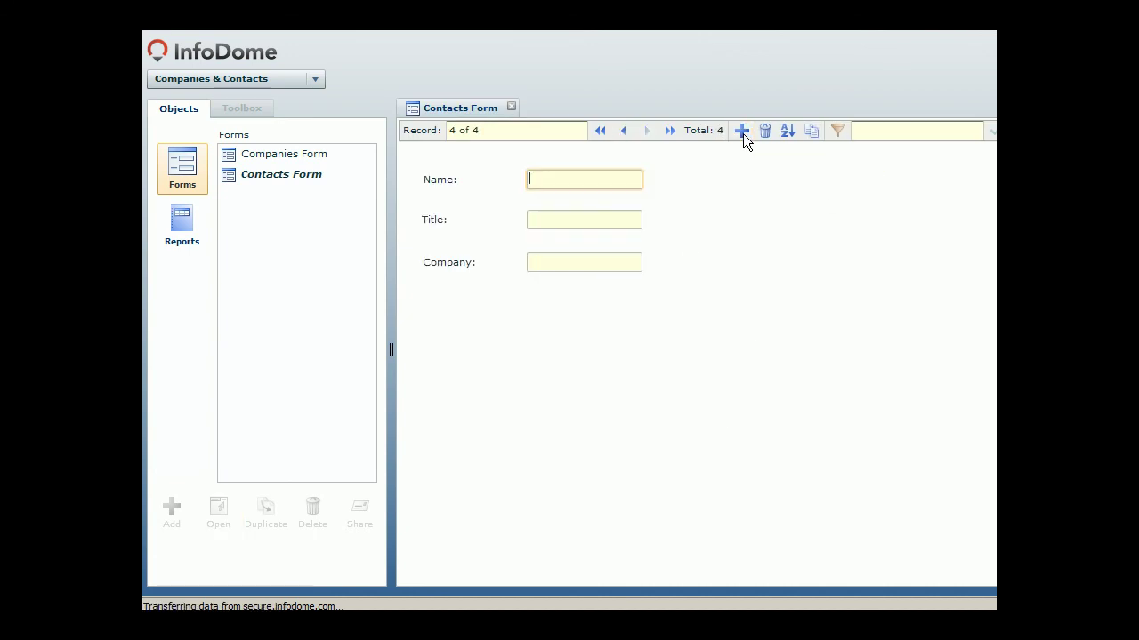
text(Martha Stewart)
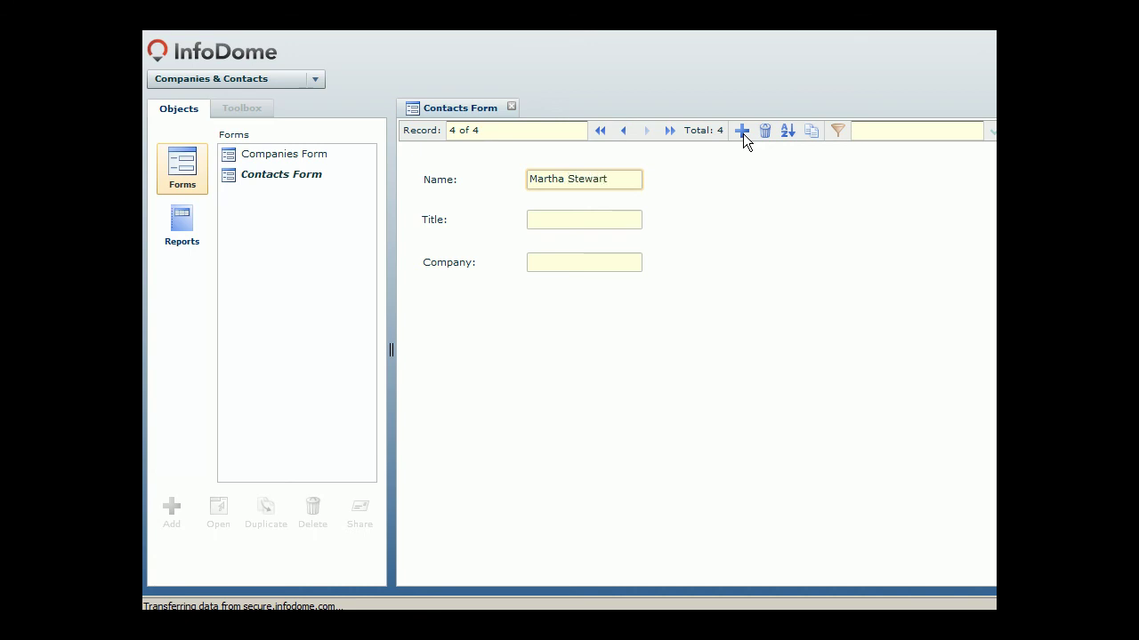
key(Tab)
text(Advisor)
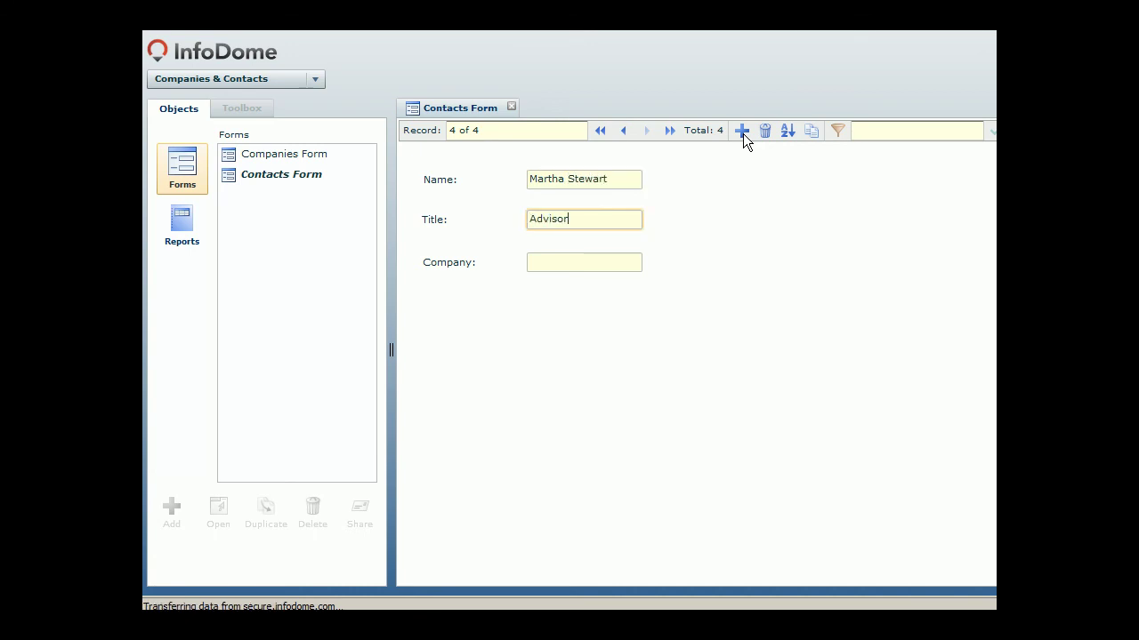
key(Tab)
text(Target)
click(712, 234)
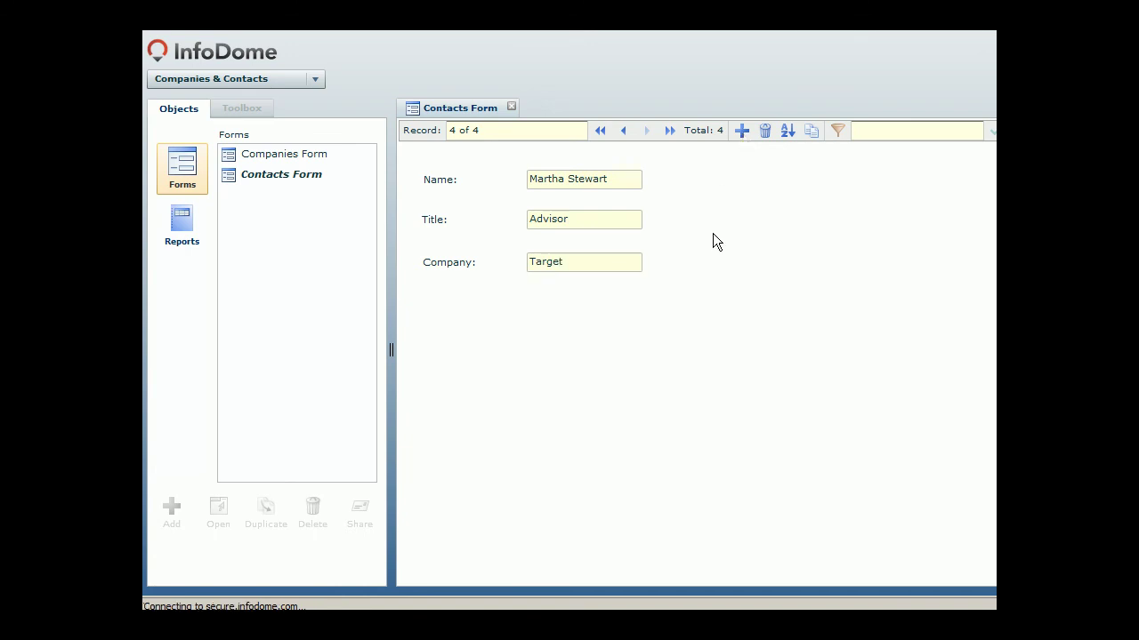
Step: Close the Contacts Form and open the Companies Report from the Reports list
click(512, 107)
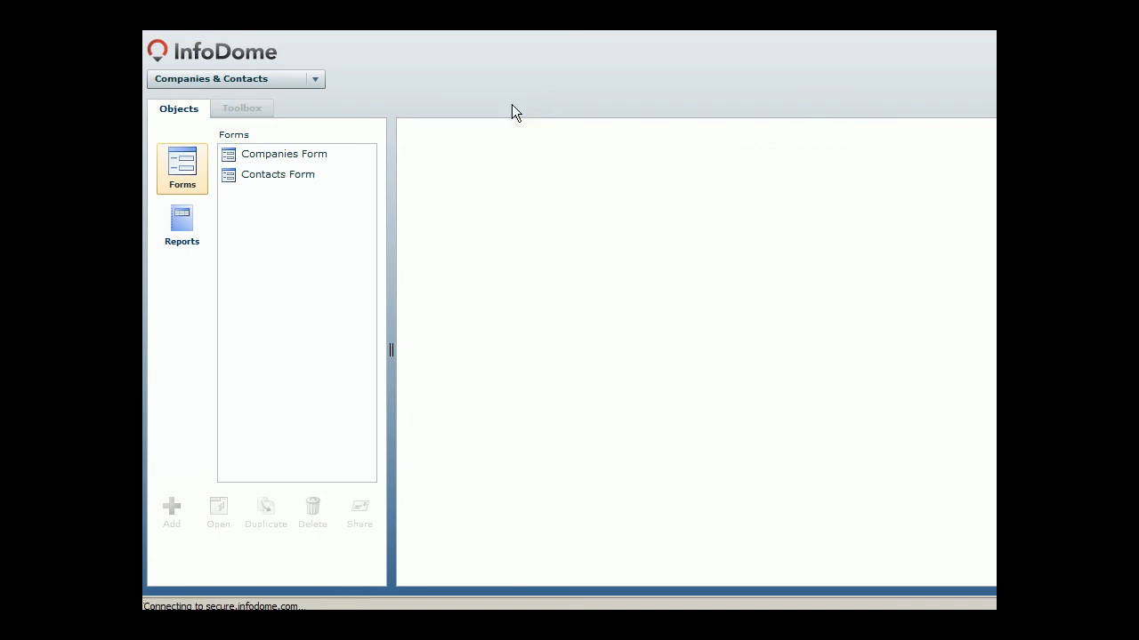
click(166, 225)
click(279, 159)
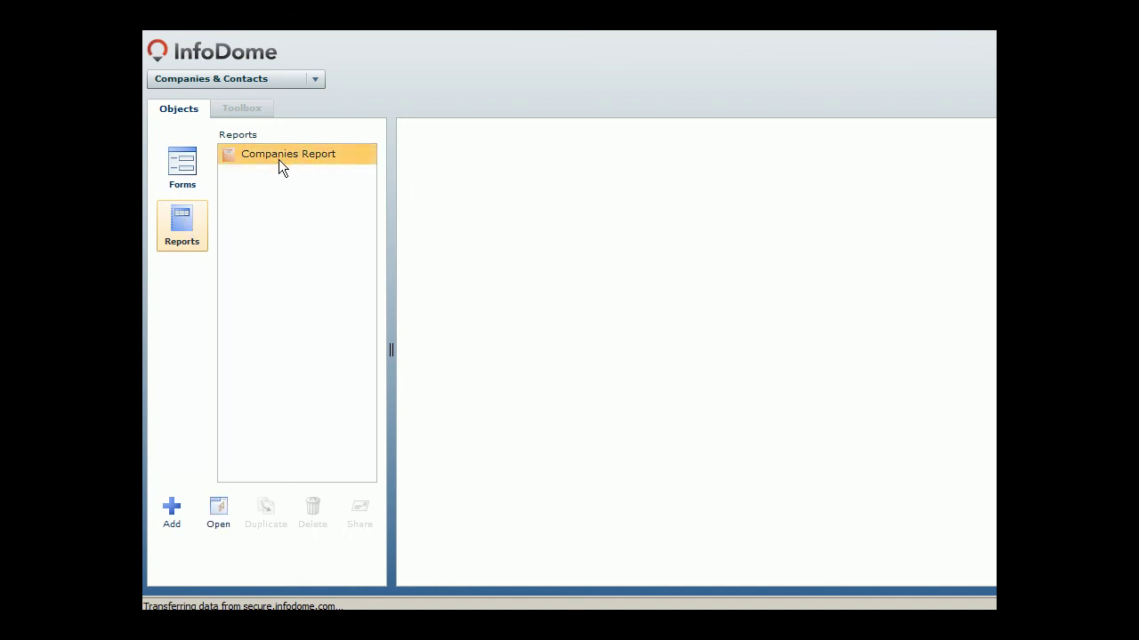
click(221, 507)
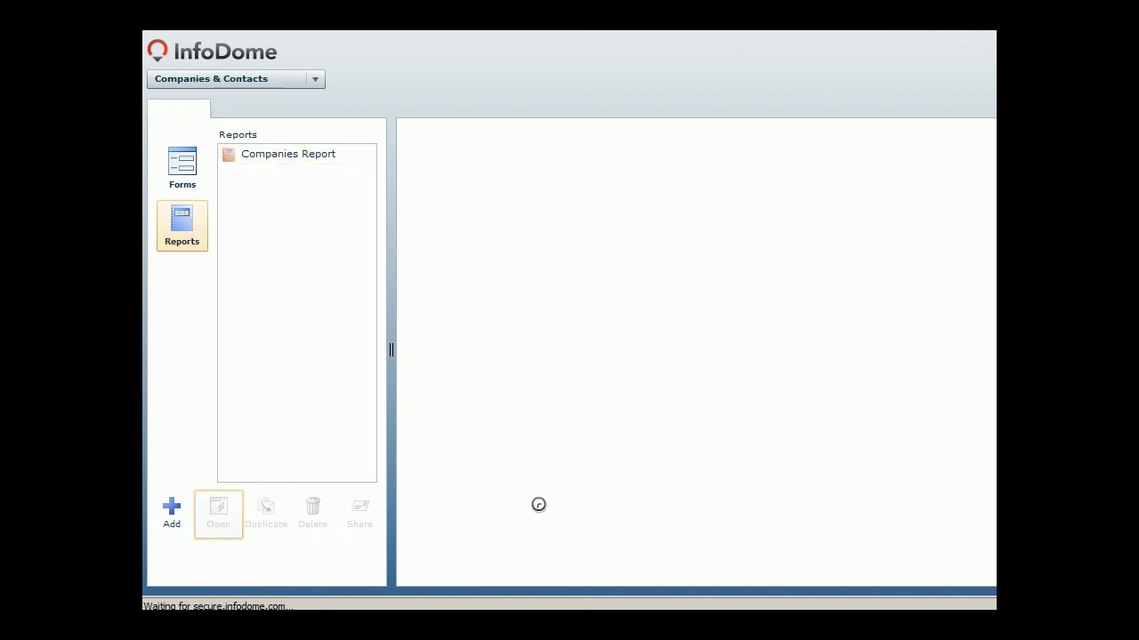